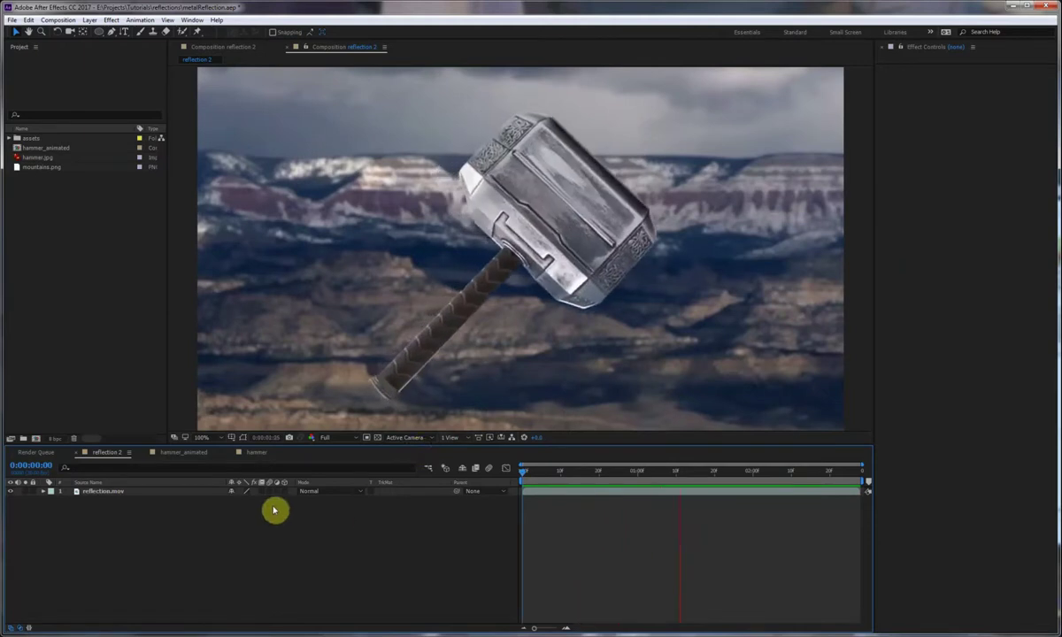
# Check the hammer layer's Scale, then preview the hammer_animated arcing animation.
pyautogui.click(254, 456)
pyautogui.press('s')
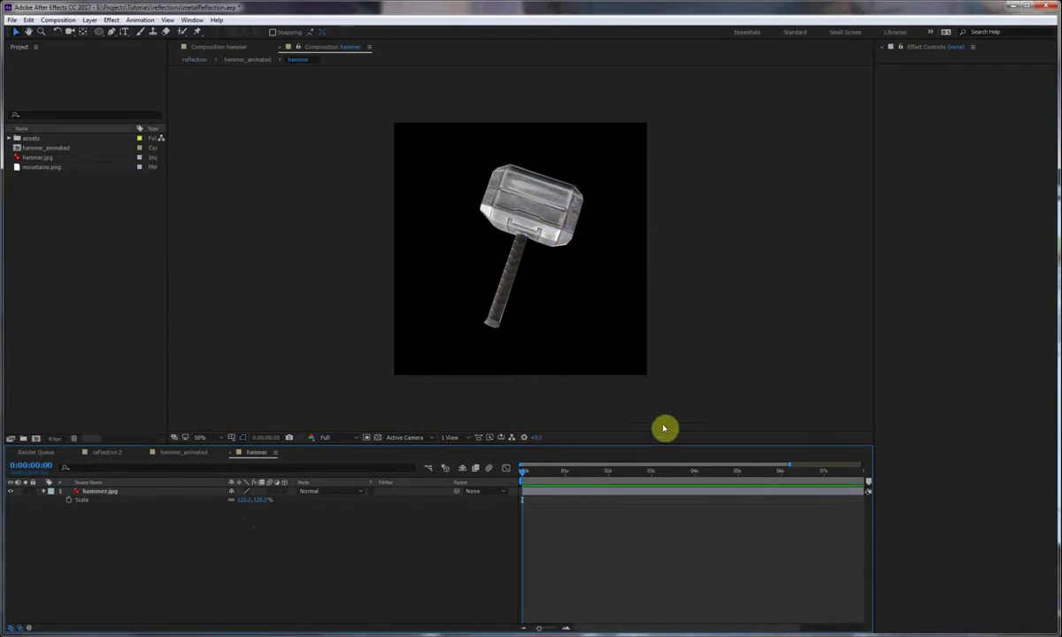
pyautogui.click(190, 458)
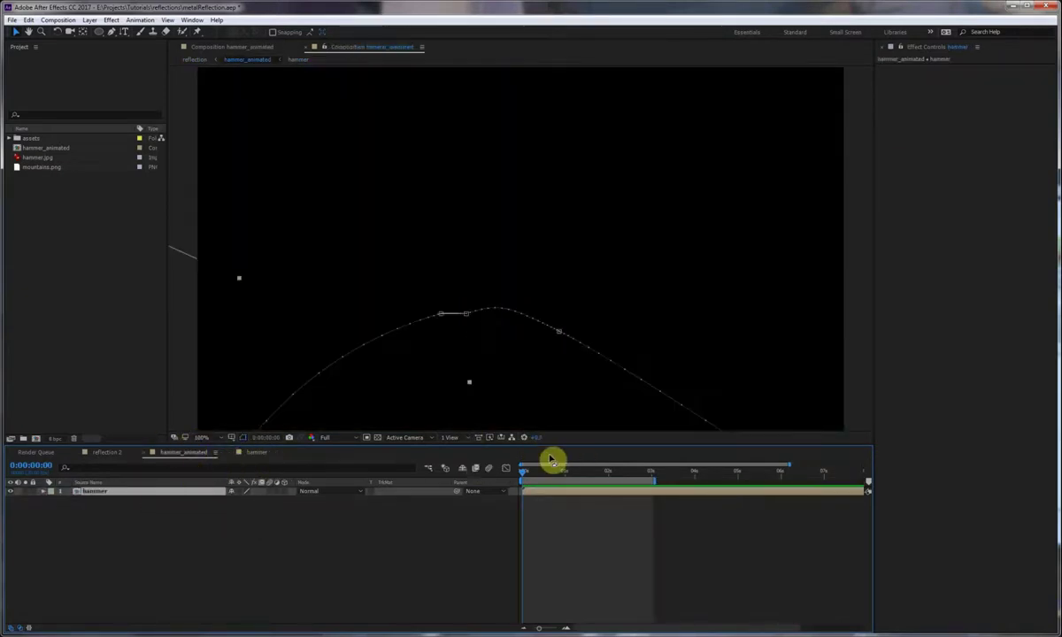
pyautogui.press('space')
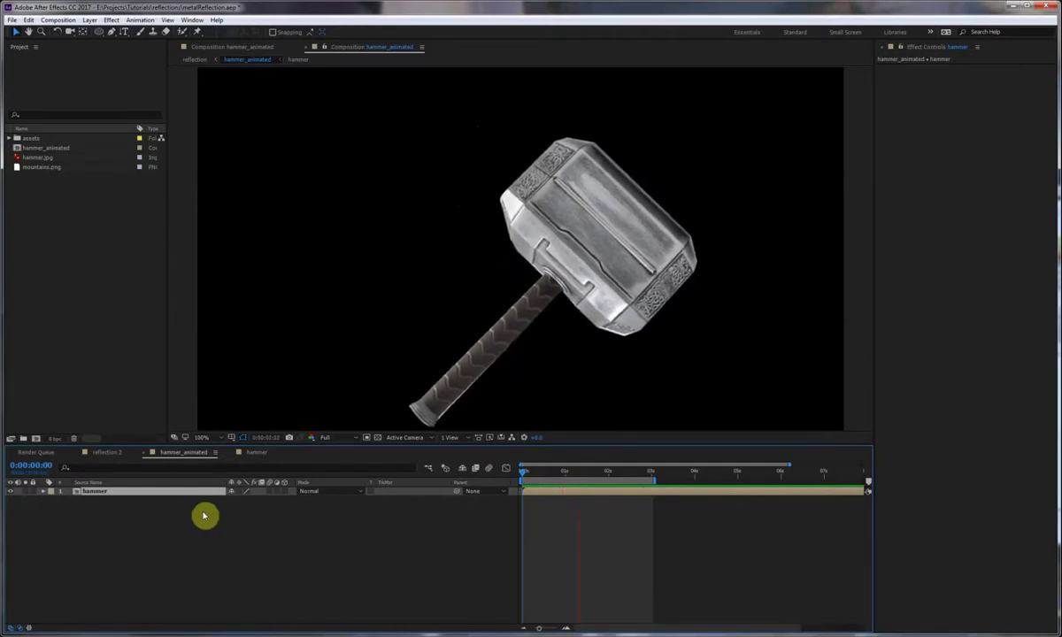
pyautogui.press('space')
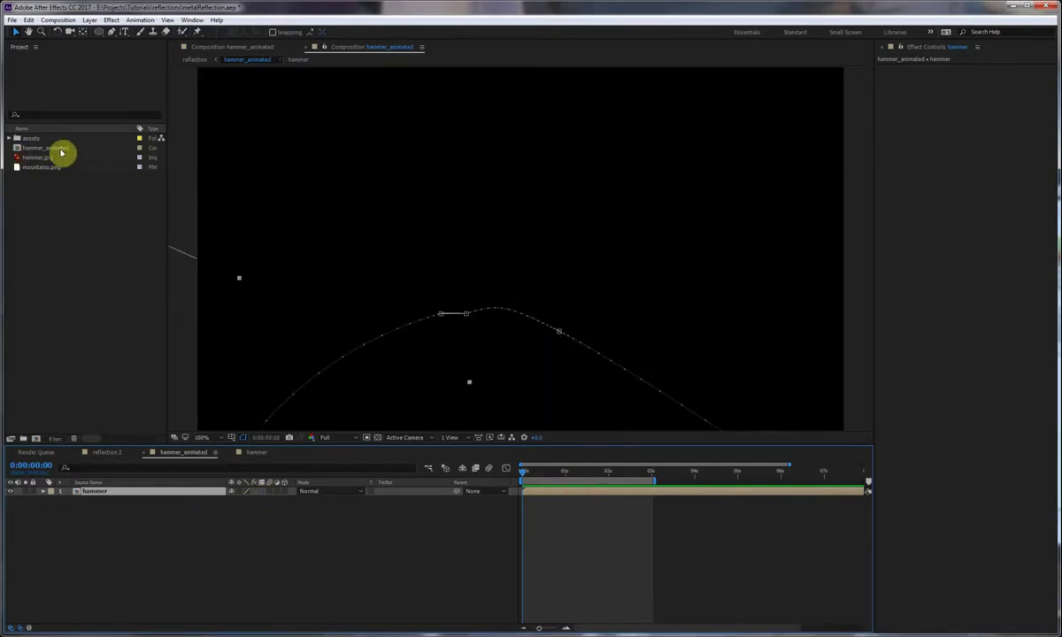
# Create a new comp from hammer_animated and add mountains.png beneath it.
pyautogui.moveTo(60, 149); pyautogui.dragTo(35, 439)
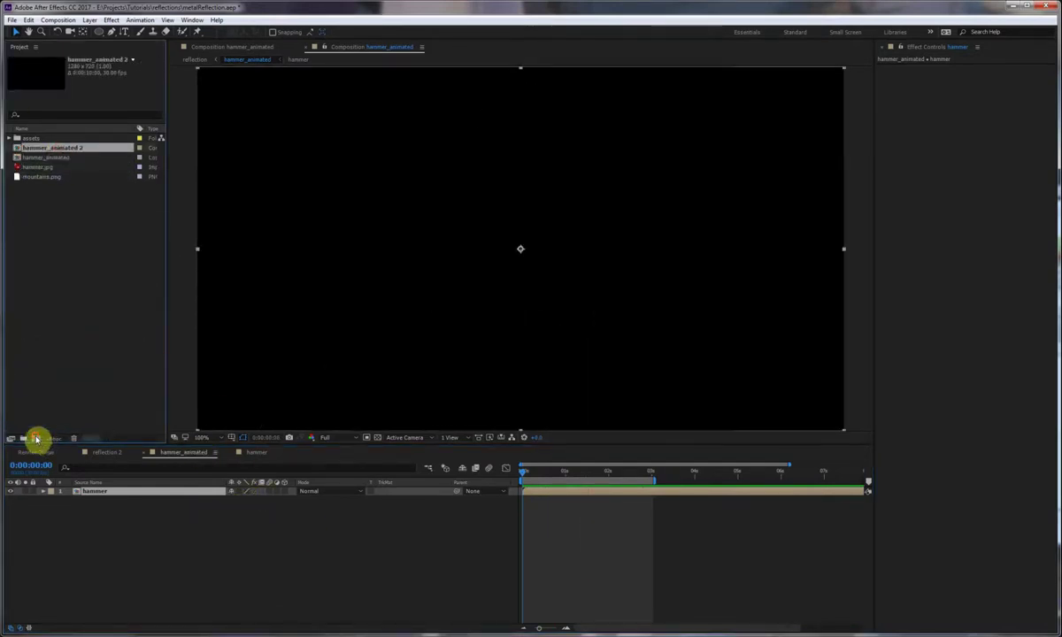
pyautogui.press('space')
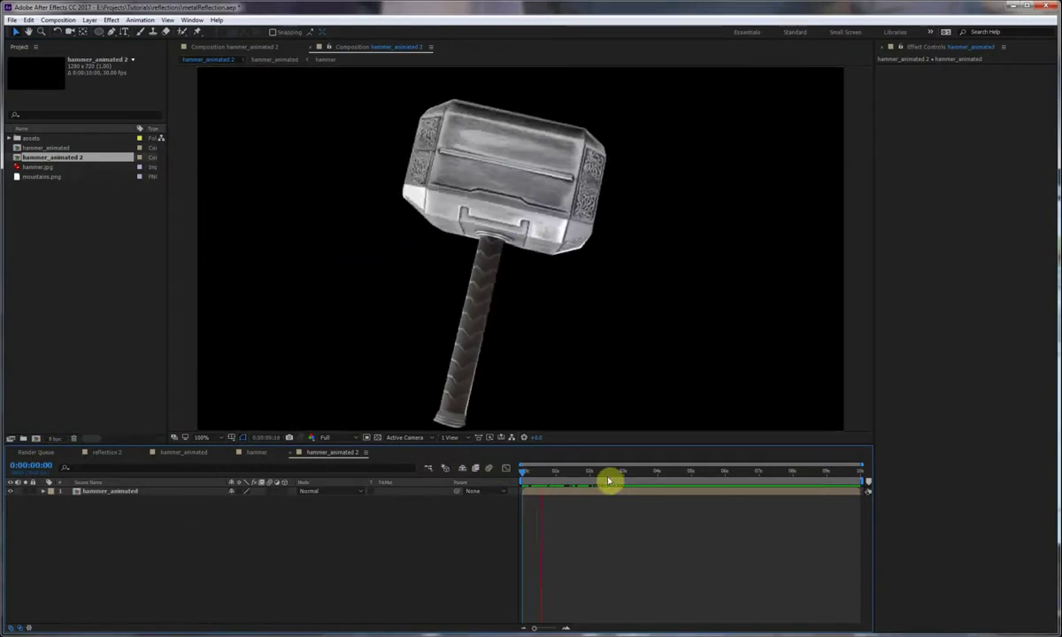
pyautogui.click(624, 472)
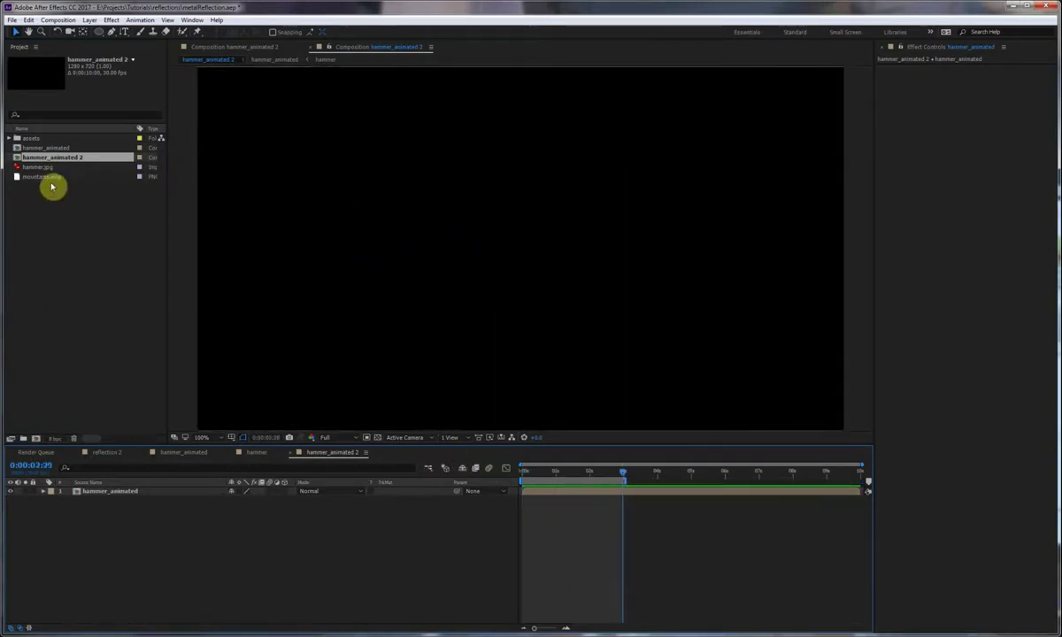
pyautogui.moveTo(46, 176); pyautogui.dragTo(87, 520)
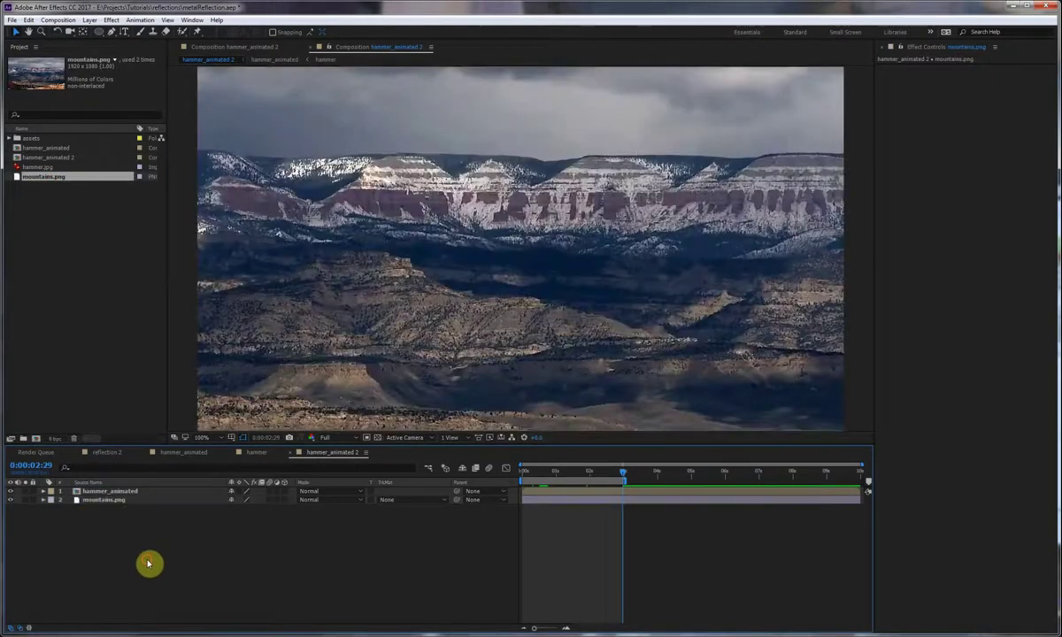
pyautogui.click(102, 501)
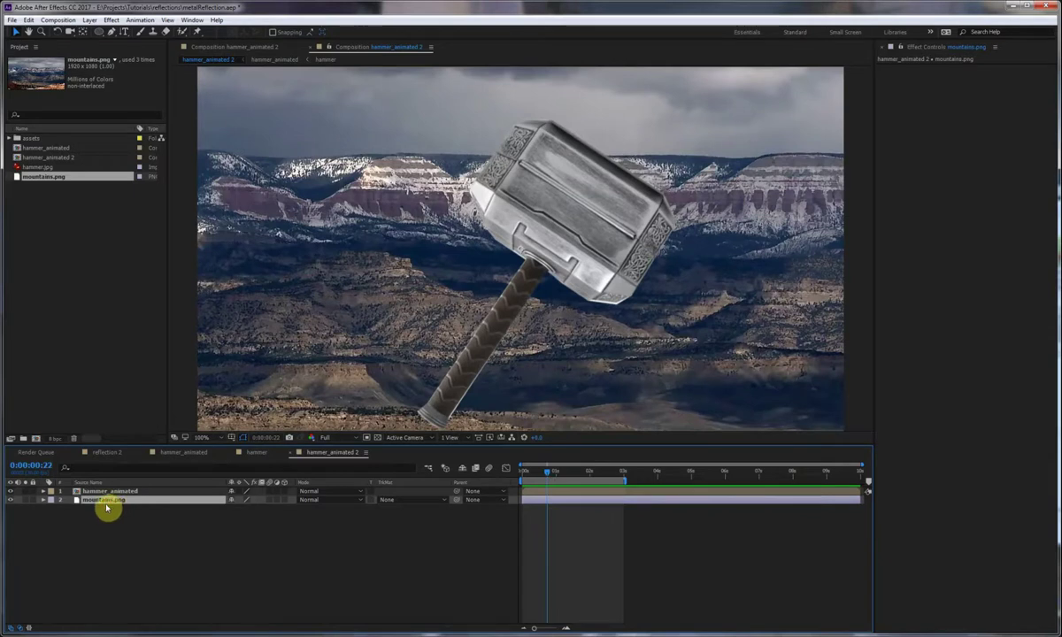
# Duplicate the mountains layer, move the copy to the top, and rename it 'reflection'.
pyautogui.hotkey('ctrl', 'd')
pyautogui.moveTo(123, 499); pyautogui.dragTo(126, 492)
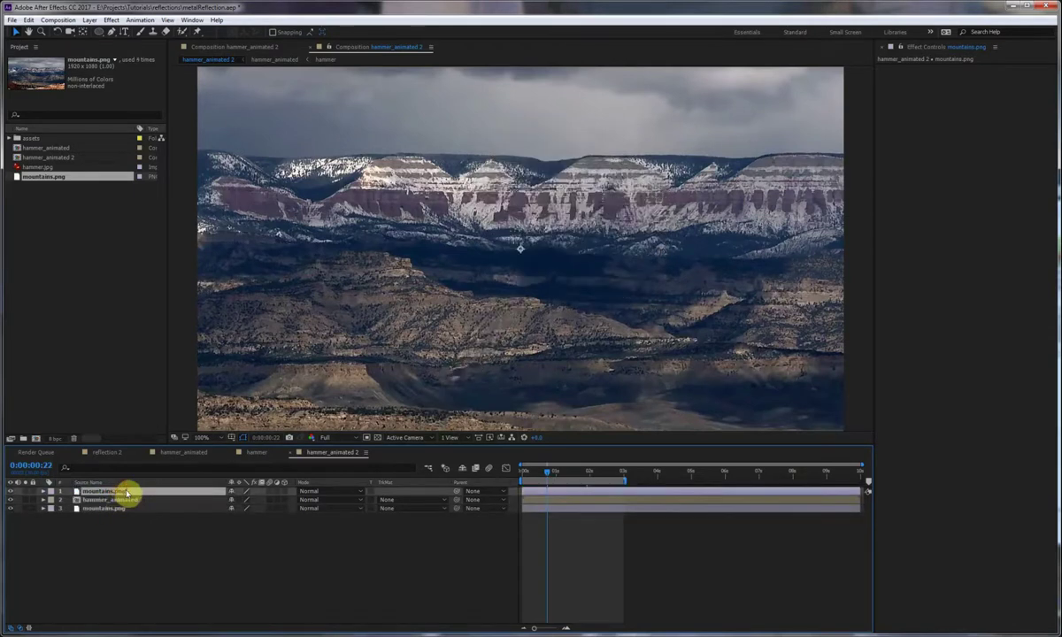
pyautogui.press('Return')
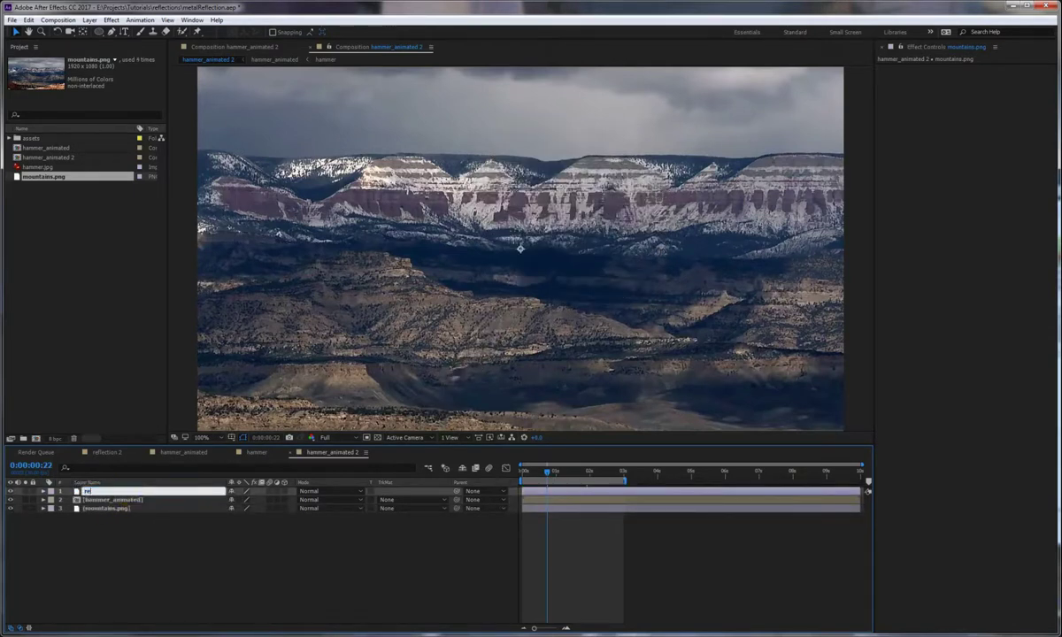
pyautogui.write('reflection')
pyautogui.press('Return')
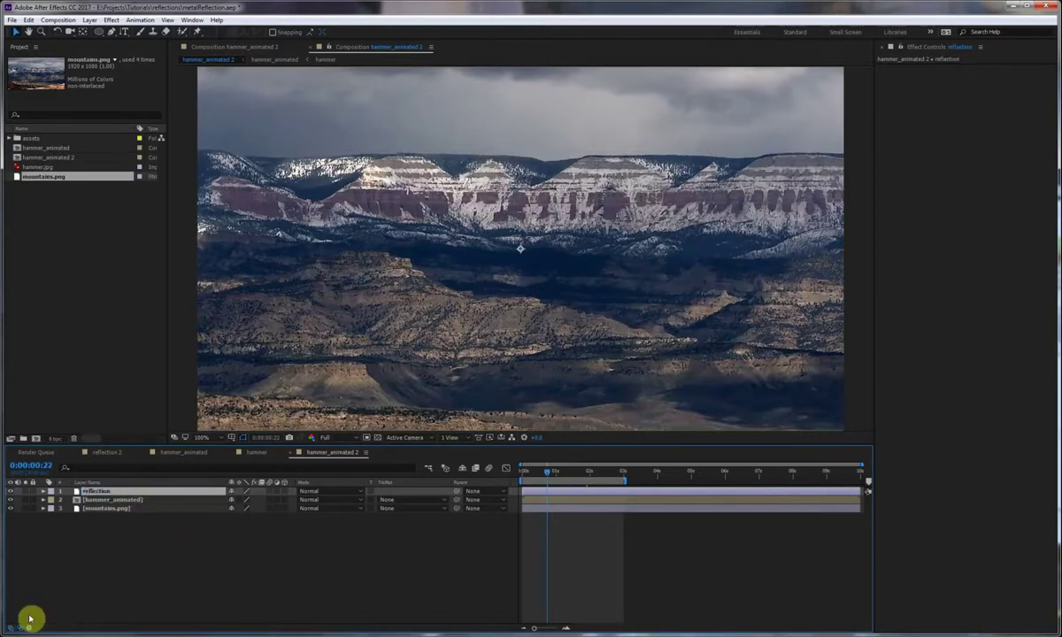
pyautogui.click(160, 586)
pyautogui.moveTo(545, 478); pyautogui.dragTo(544, 479)
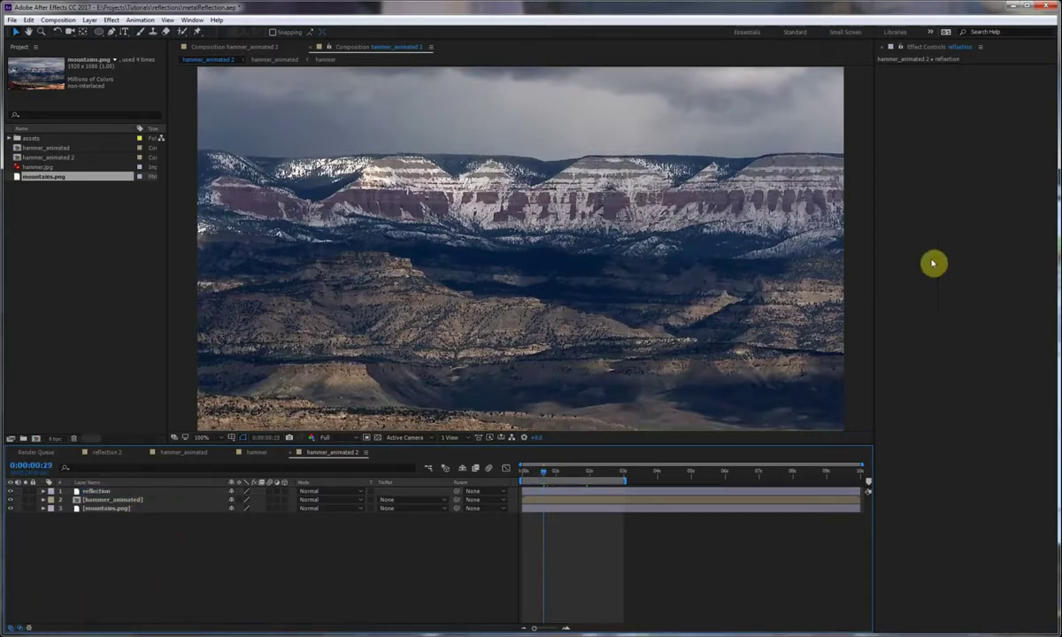
# Apply Distort > Displacement Map to the reflection layer.
pyautogui.rightClick(984, 142)
pyautogui.click(88, 492)
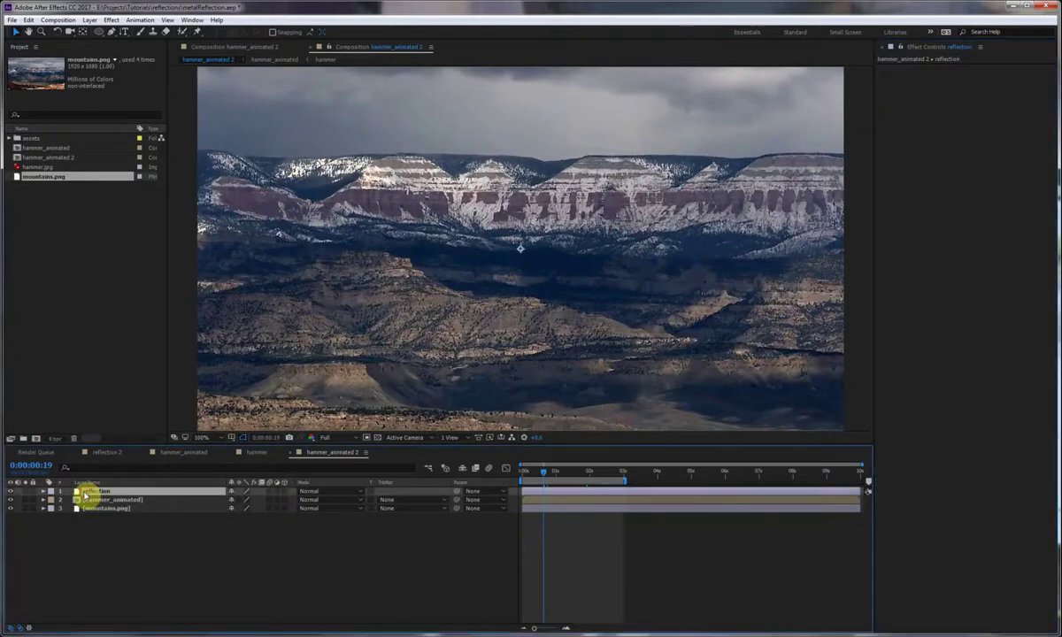
pyautogui.rightClick(88, 493)
pyautogui.moveTo(137, 135)
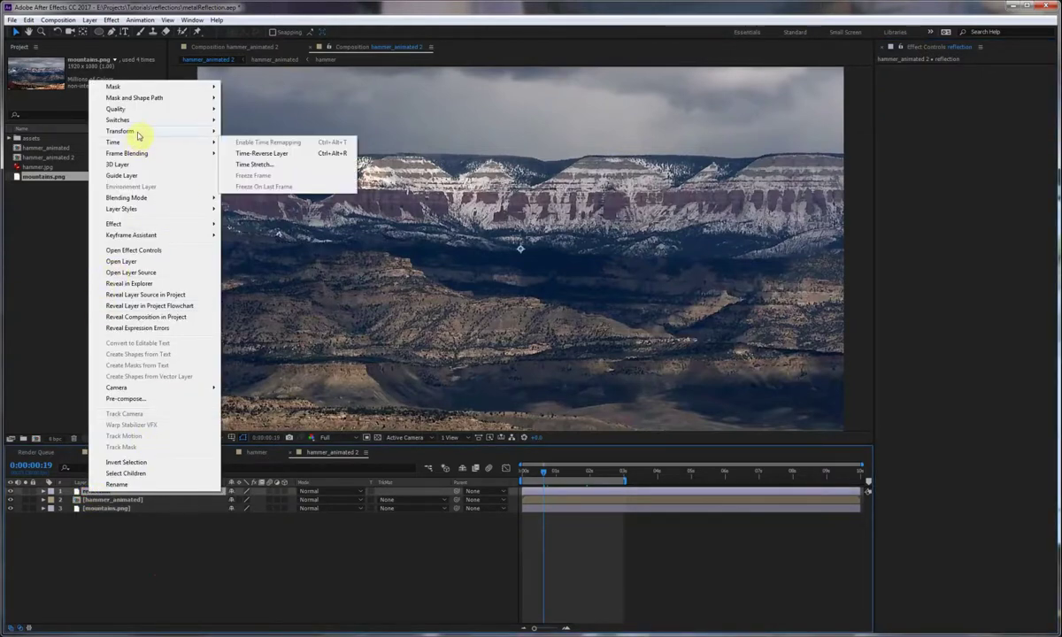
pyautogui.click(139, 227)
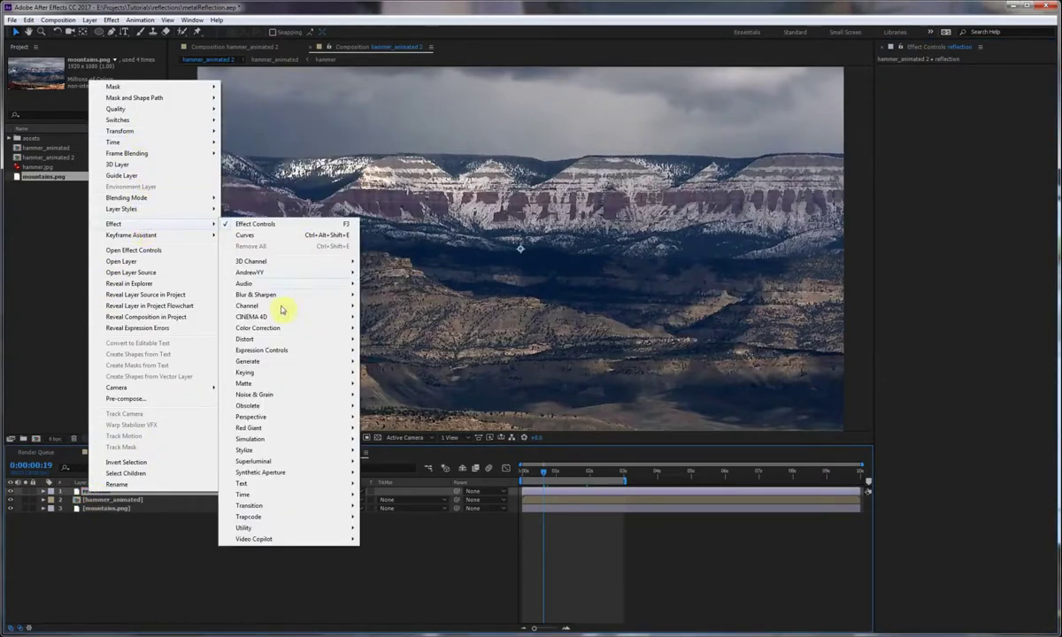
pyautogui.click(272, 339)
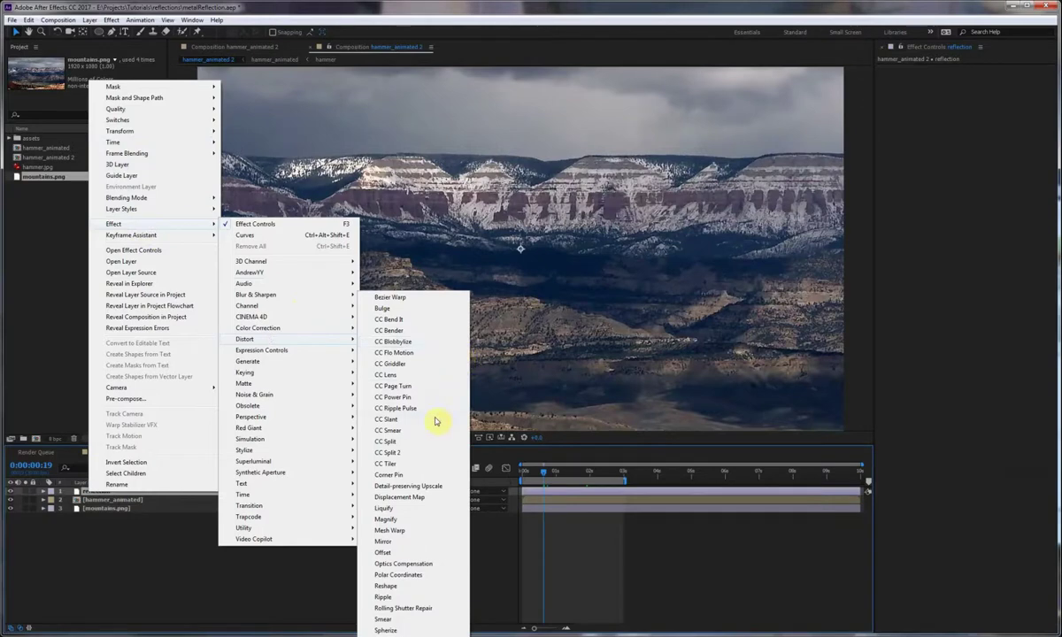
pyautogui.click(400, 497)
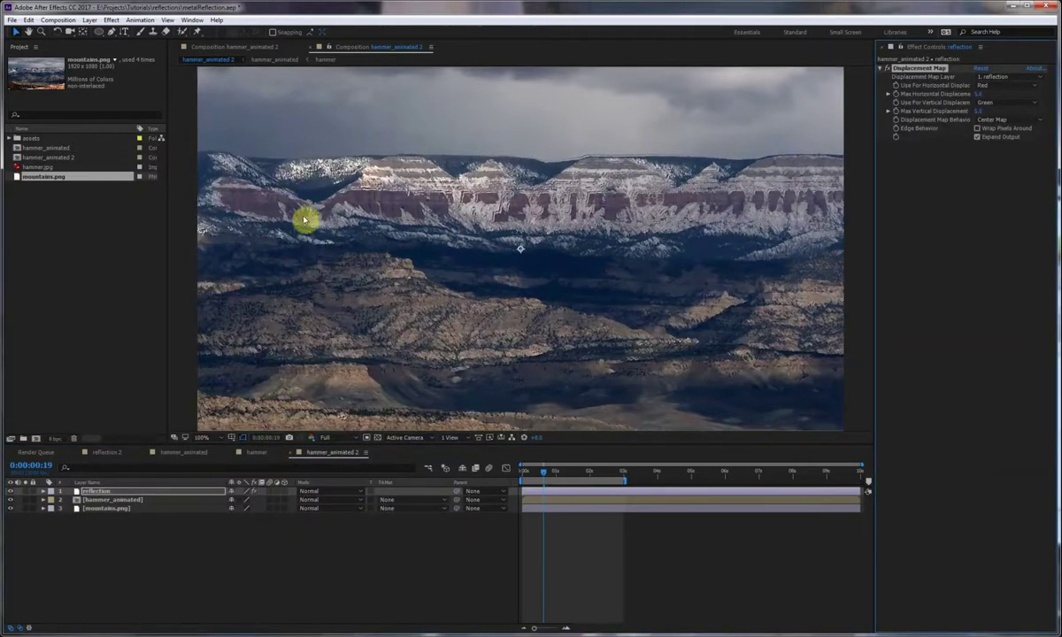
# Set both displacement sources to Luminance and the map layer to hammer_animated.
pyautogui.click(998, 86)
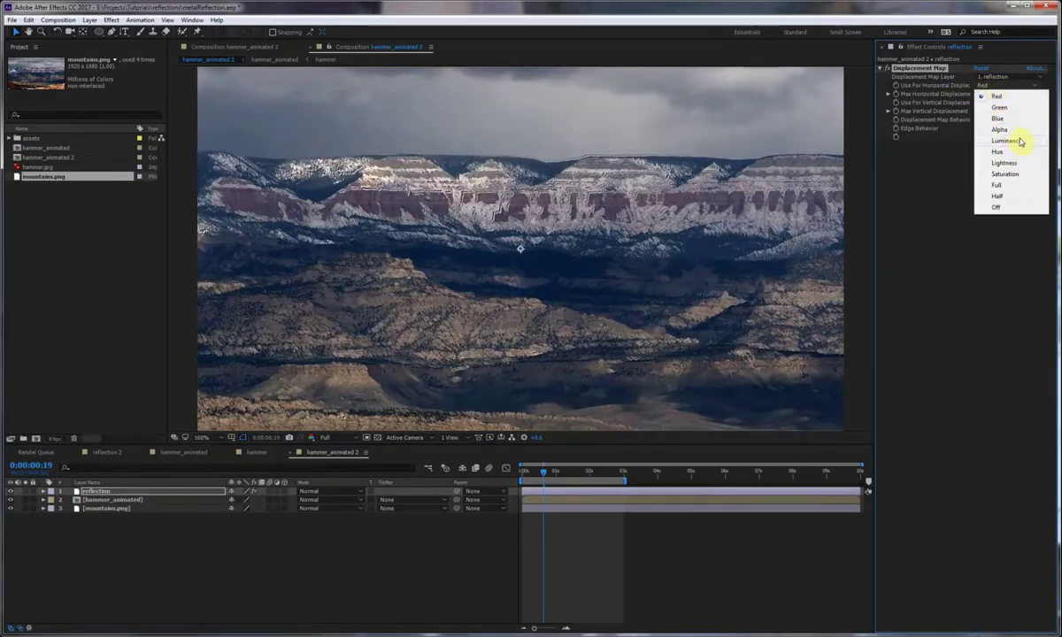
pyautogui.click(1018, 141)
pyautogui.click(1005, 103)
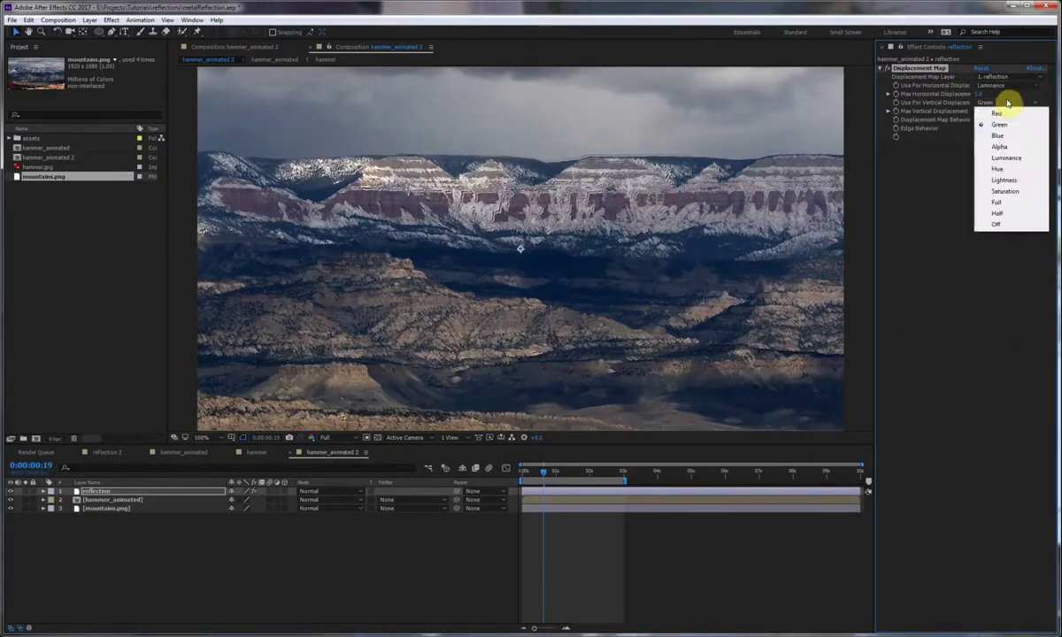
pyautogui.click(1017, 156)
pyautogui.click(996, 77)
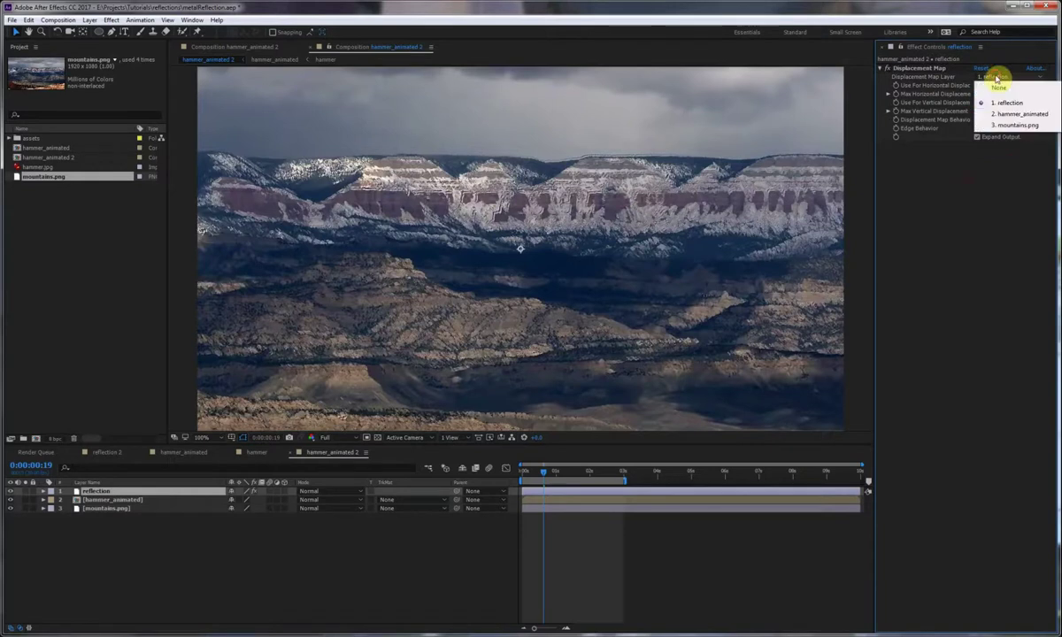
pyautogui.click(1027, 114)
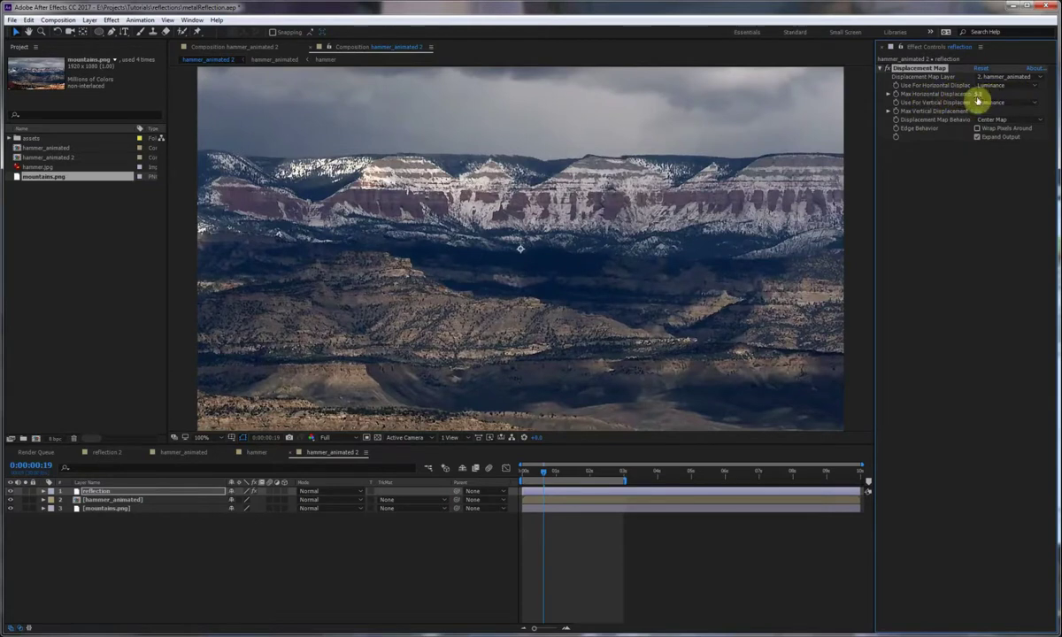
# Set Max Horizontal and Vertical Displacement to 200 and enable Expand Output.
pyautogui.moveTo(982, 95); pyautogui.dragTo(1044, 116)
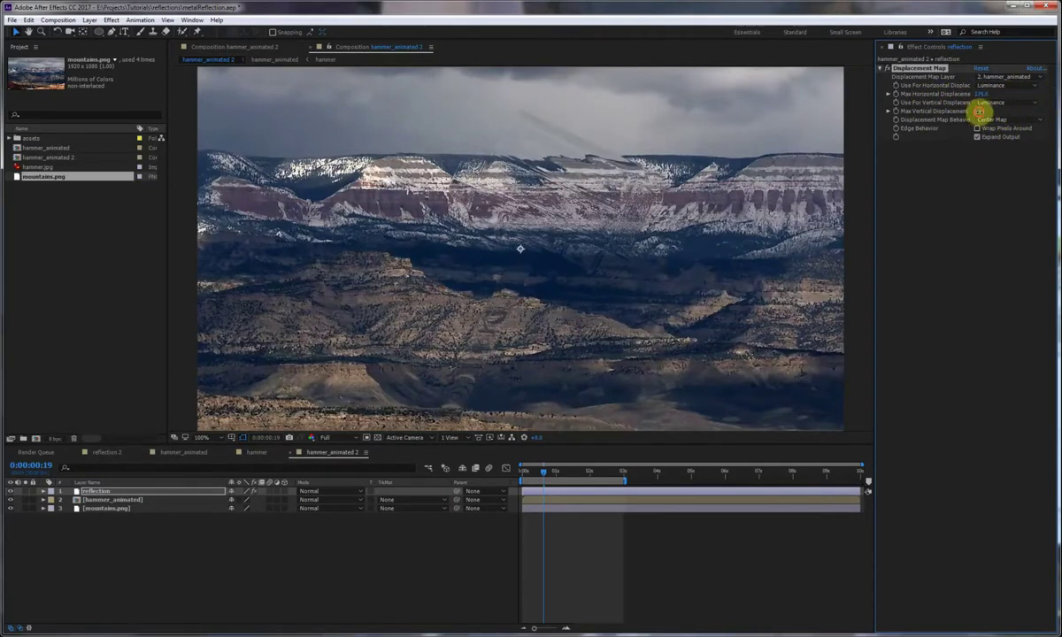
pyautogui.moveTo(980, 112); pyautogui.dragTo(1035, 118)
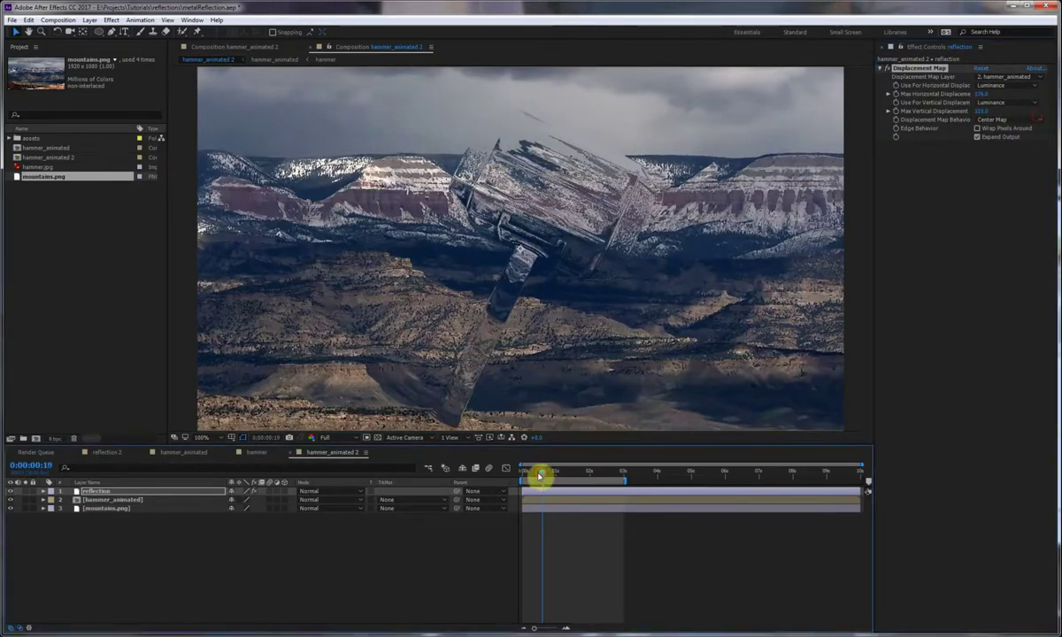
pyautogui.moveTo(539, 476); pyautogui.dragTo(578, 484)
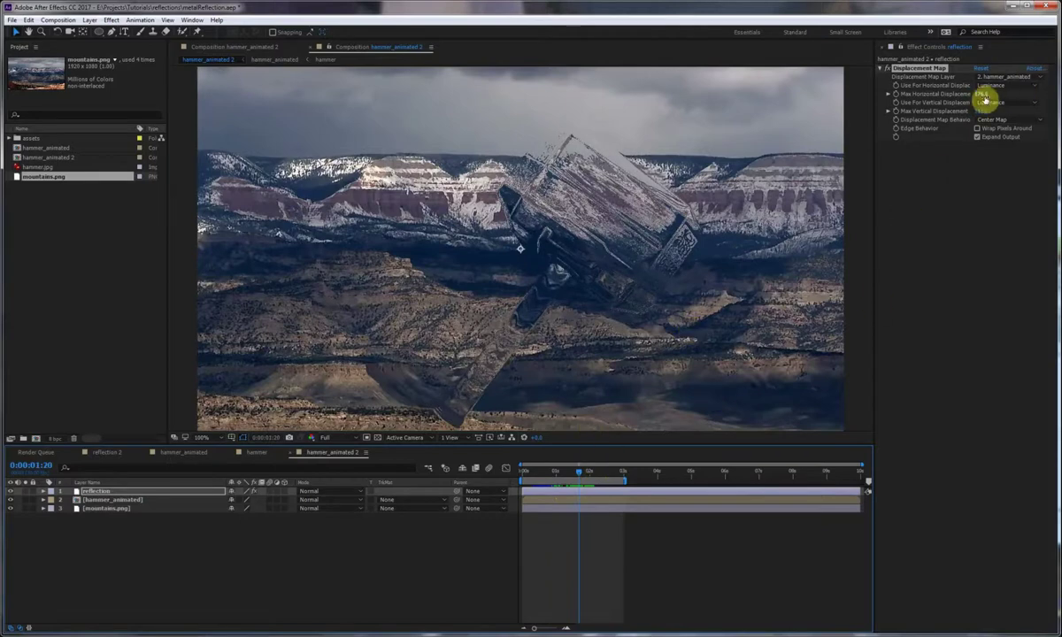
pyautogui.moveTo(985, 95); pyautogui.dragTo(1053, 95)
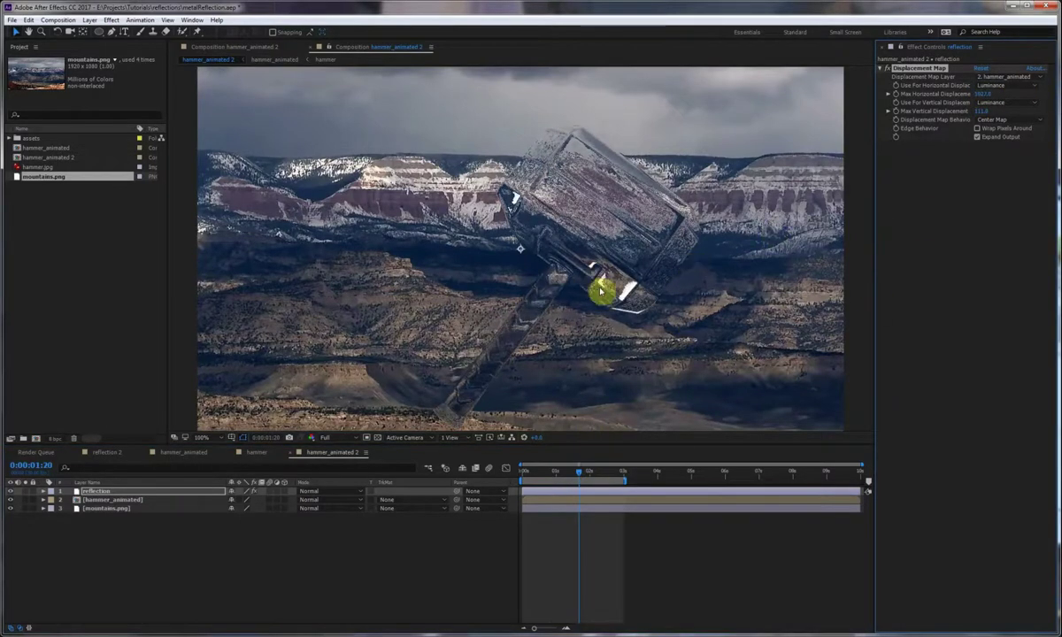
pyautogui.click(977, 136)
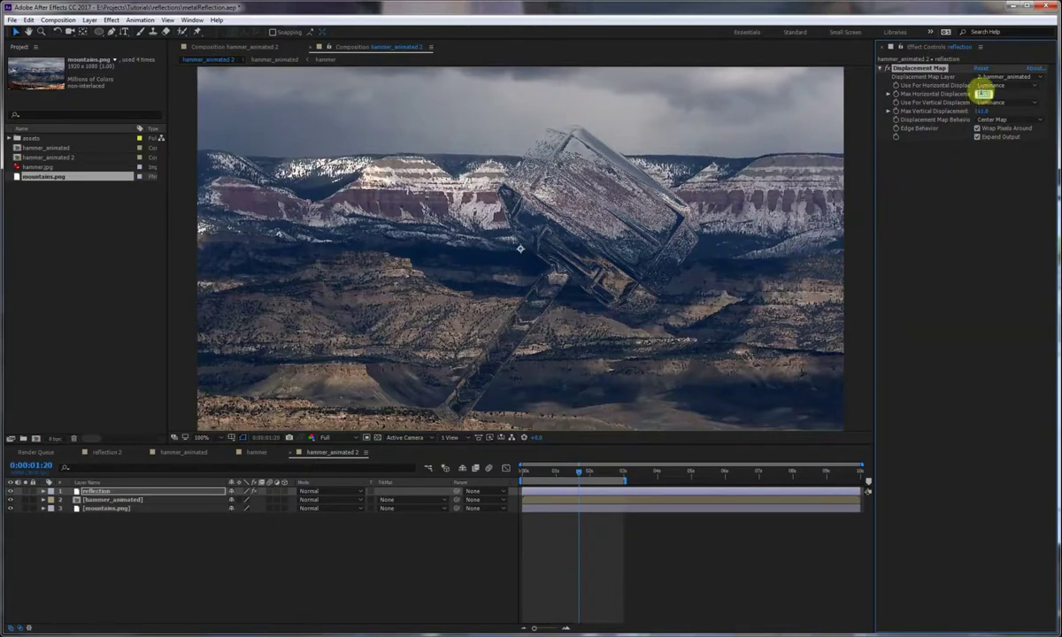
pyautogui.press('Tab')
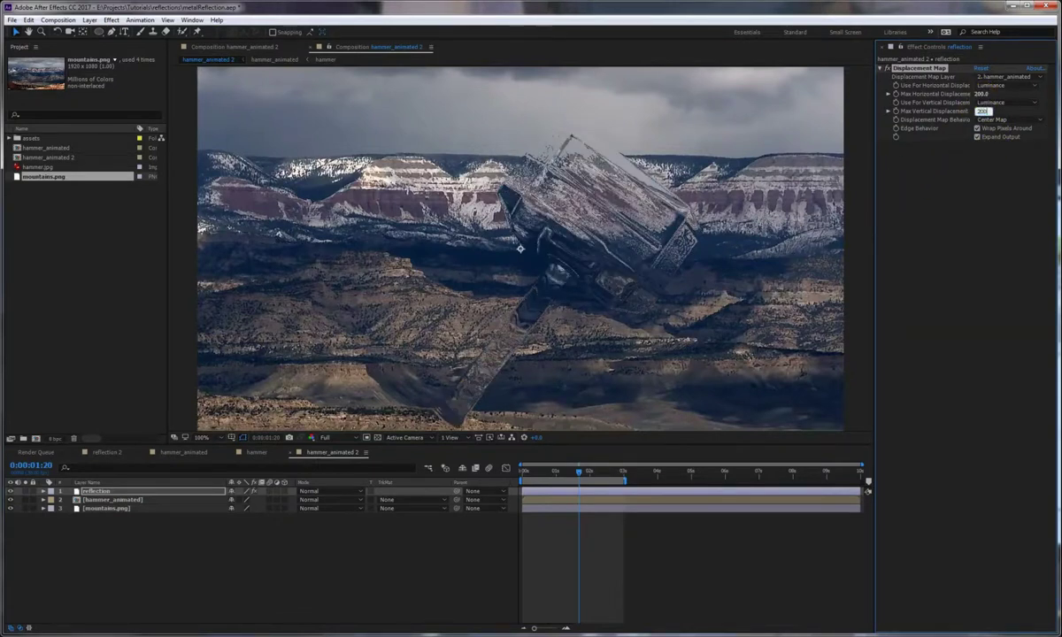
pyautogui.write('20')
pyautogui.press('Return')
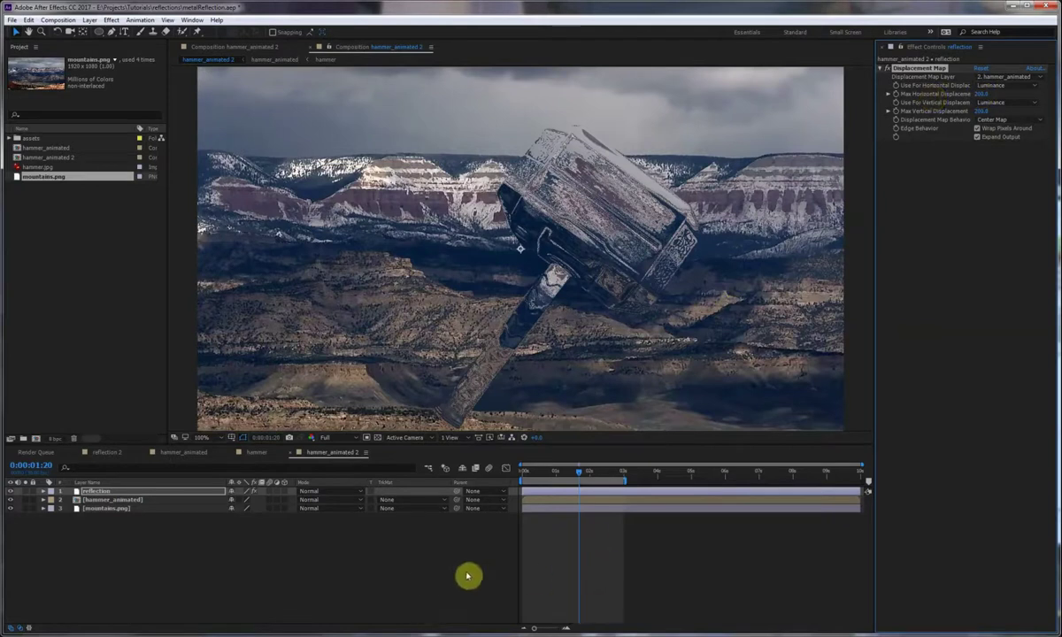
pyautogui.click(111, 501)
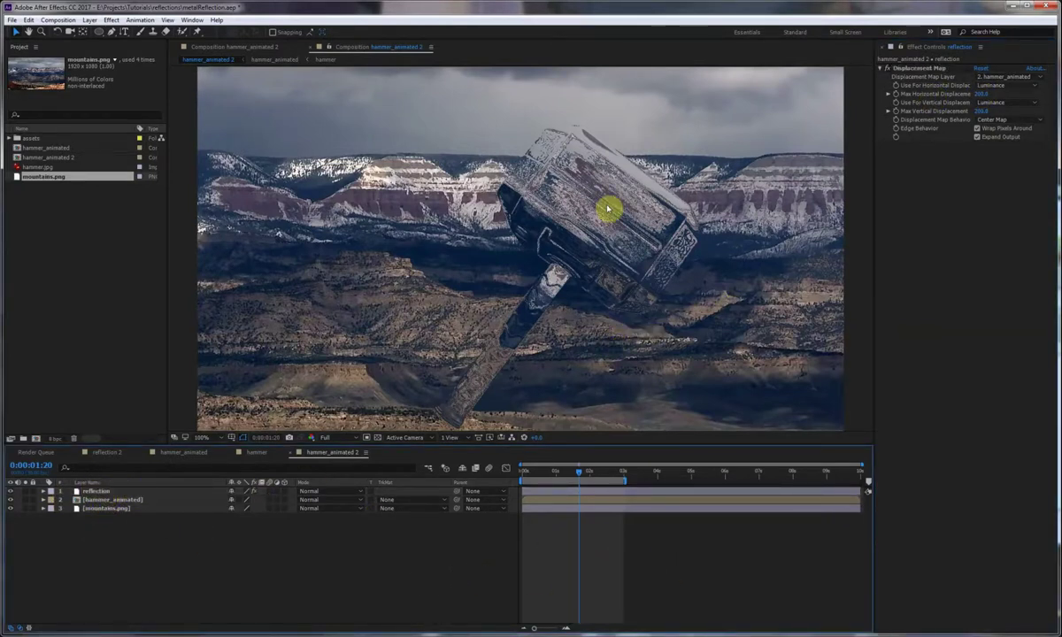
# Duplicate hammer_animated, move the copy above reflection, and rename it 'matte'.
pyautogui.click(121, 500)
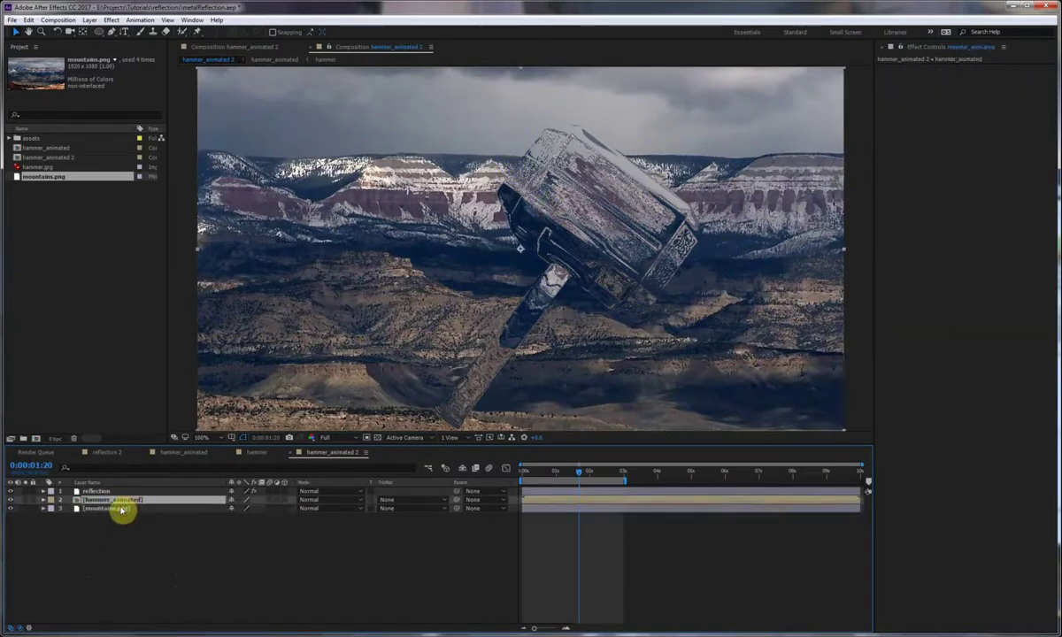
pyautogui.hotkey('ctrl', 'd')
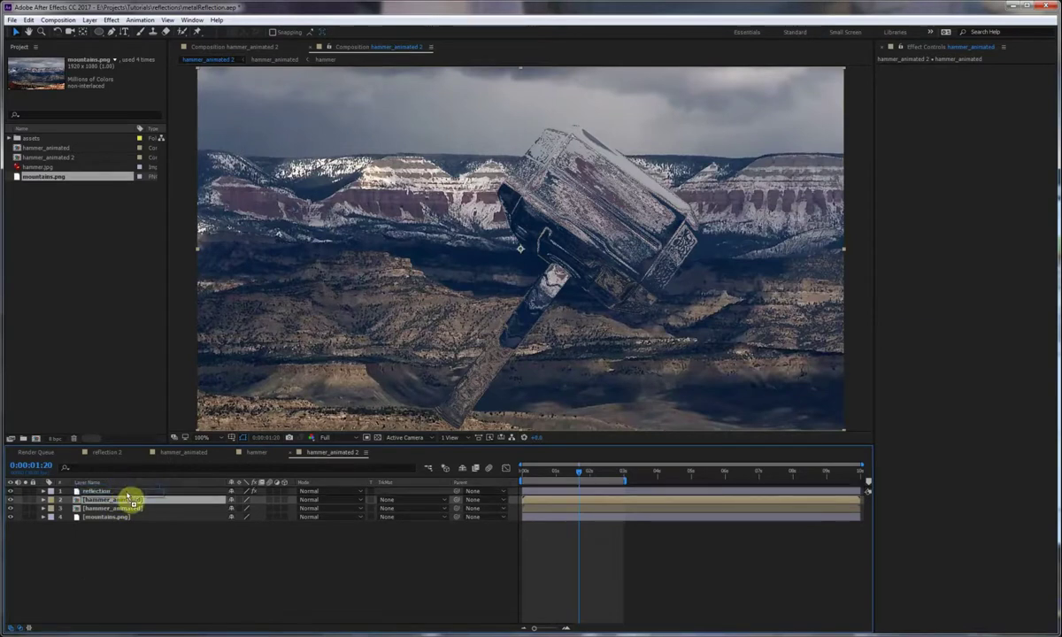
pyautogui.moveTo(128, 500); pyautogui.dragTo(130, 490)
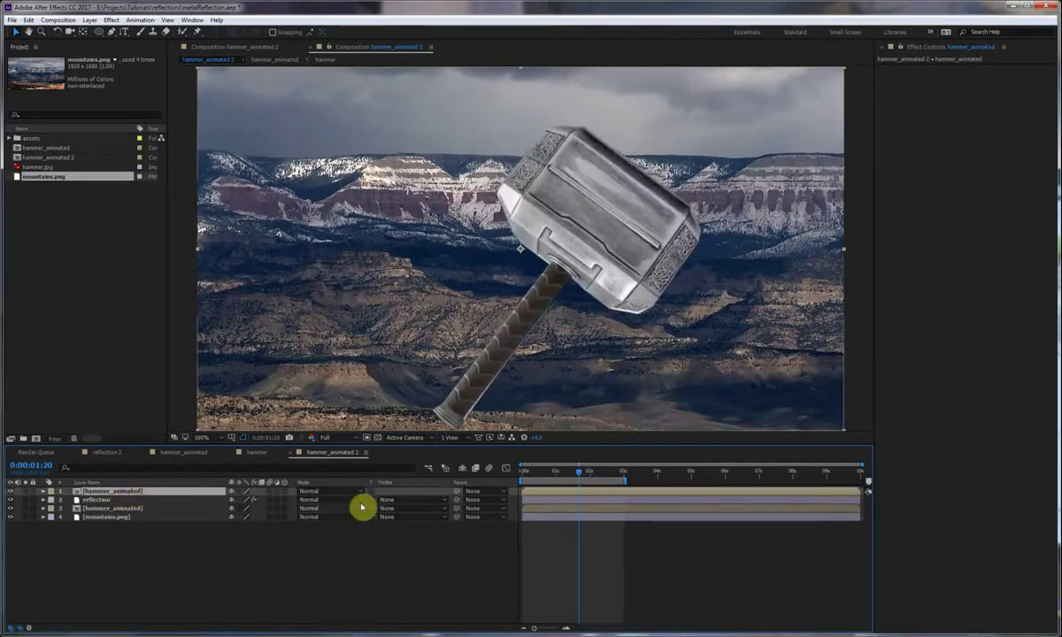
pyautogui.click(98, 500)
pyautogui.click(114, 491)
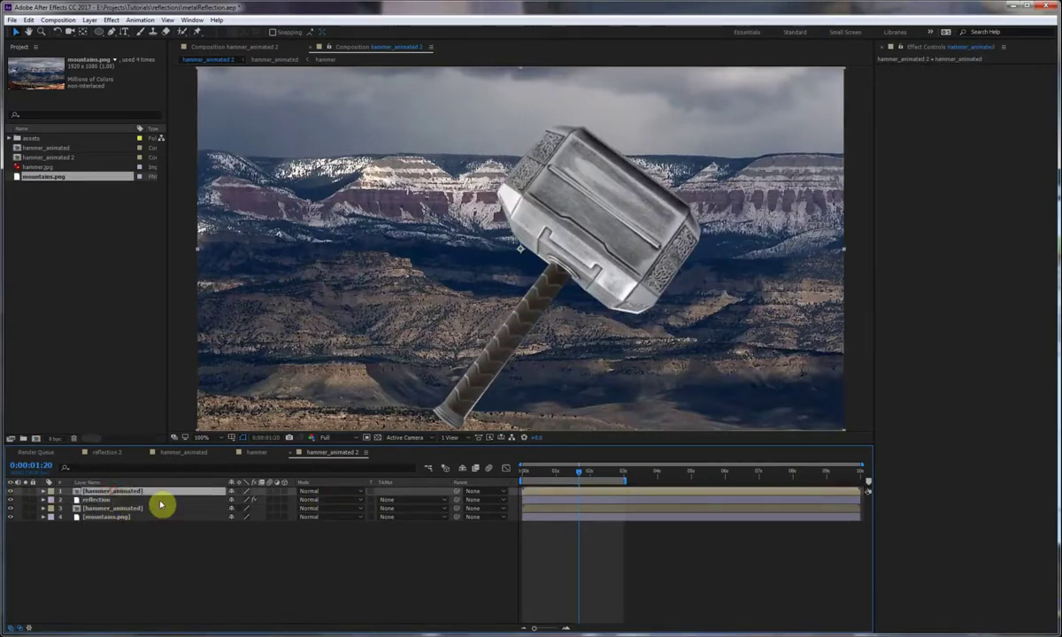
pyautogui.press('Return')
pyautogui.write('matte')
pyautogui.press('Return')
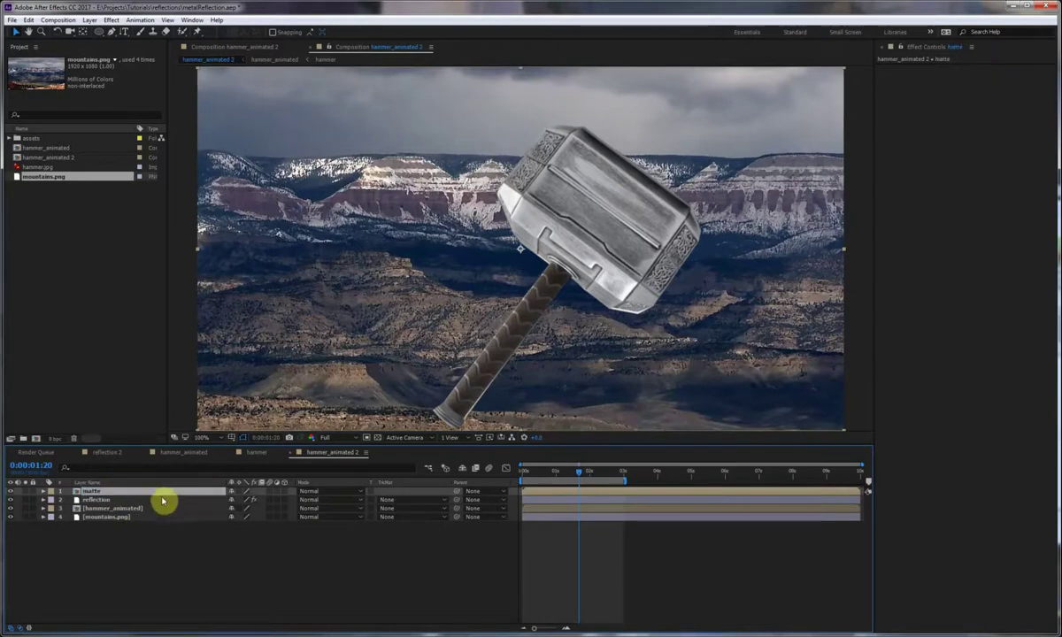
pyautogui.click(163, 501)
# Set the reflection layer's track matte to Luma Matte 'matte'.
pyautogui.click(399, 501)
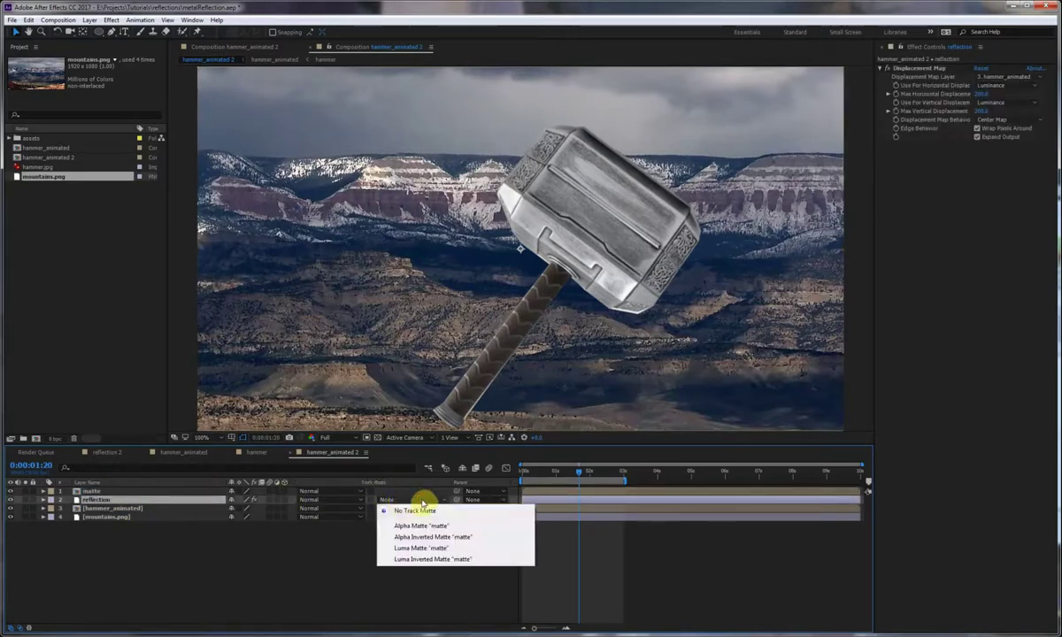
pyautogui.click(423, 548)
pyautogui.moveTo(576, 471)
pyautogui.mouseDown()
pyautogui.moveTo(526, 472)
pyautogui.moveTo(588, 467)
pyautogui.mouseUp()
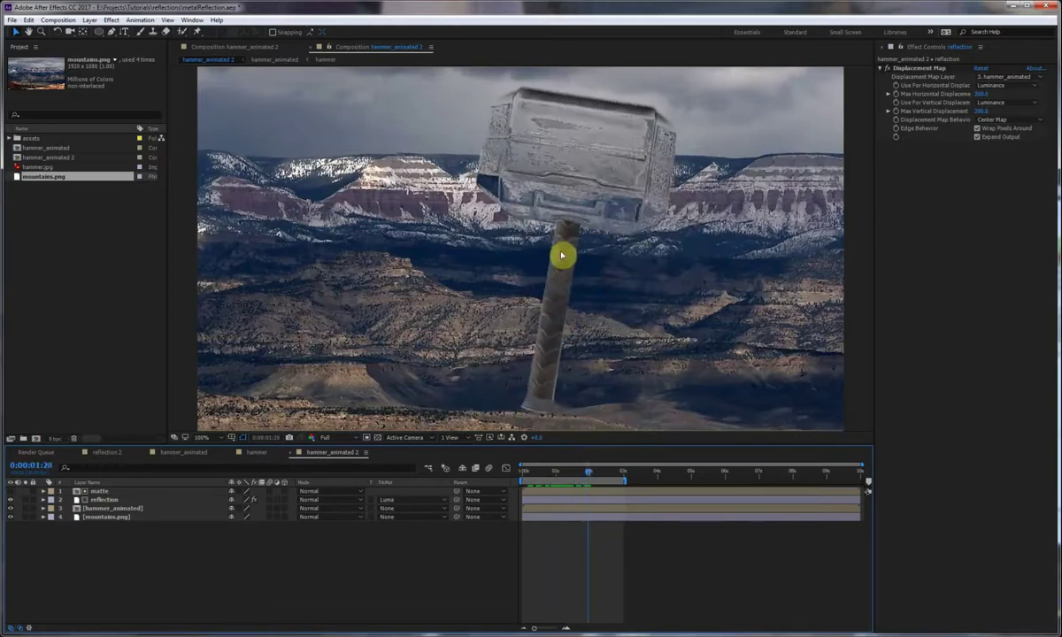
pyautogui.click(91, 492)
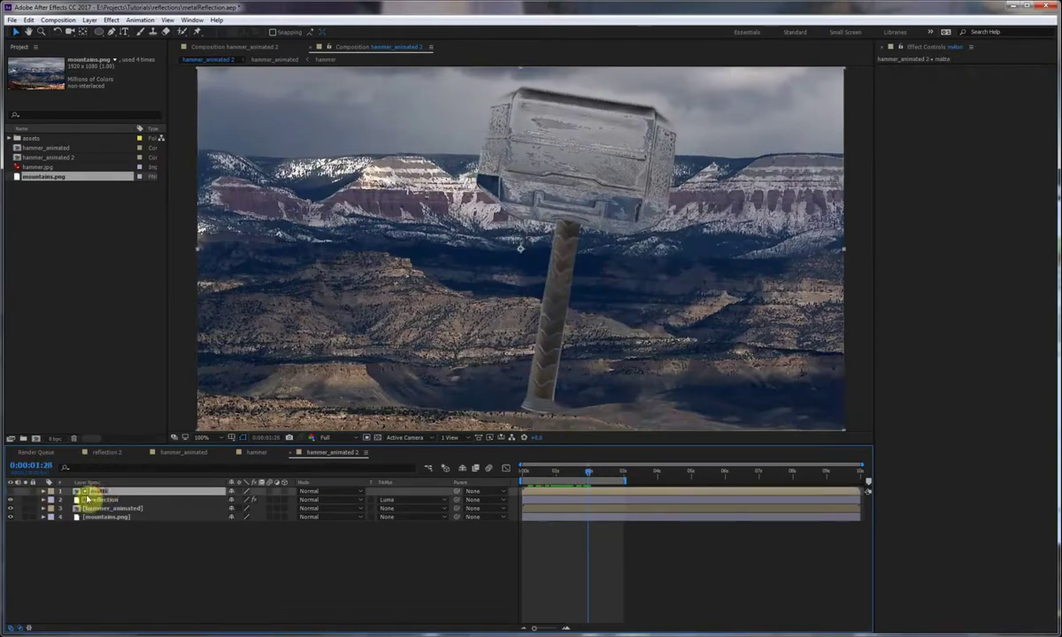
# Add Curves to the matte layer and shape the RGB curve into a contrast S.
pyautogui.rightClick(940, 139)
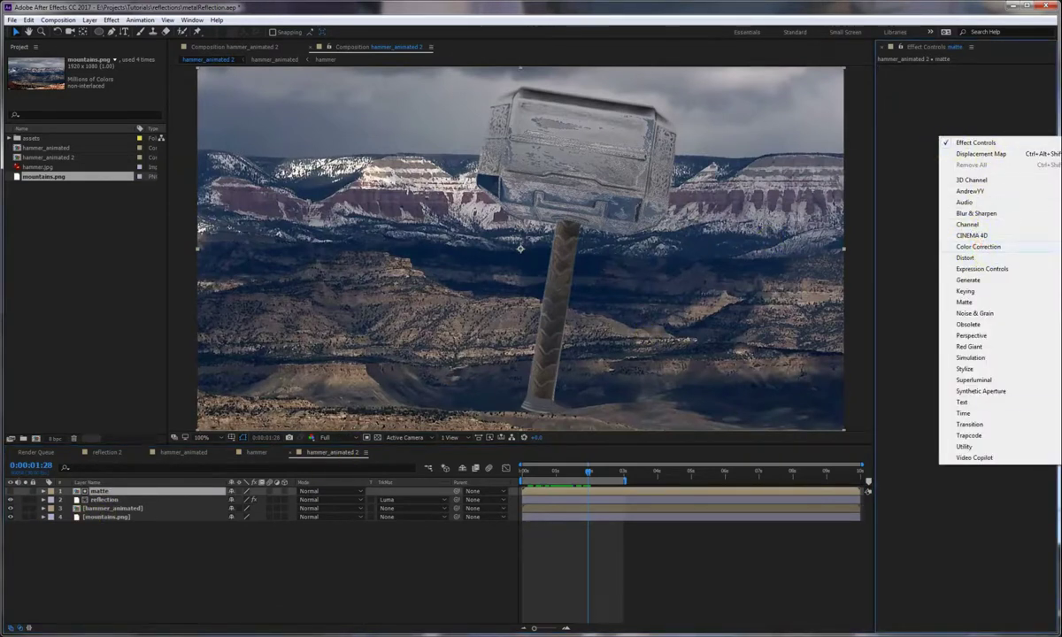
pyautogui.click(903, 106)
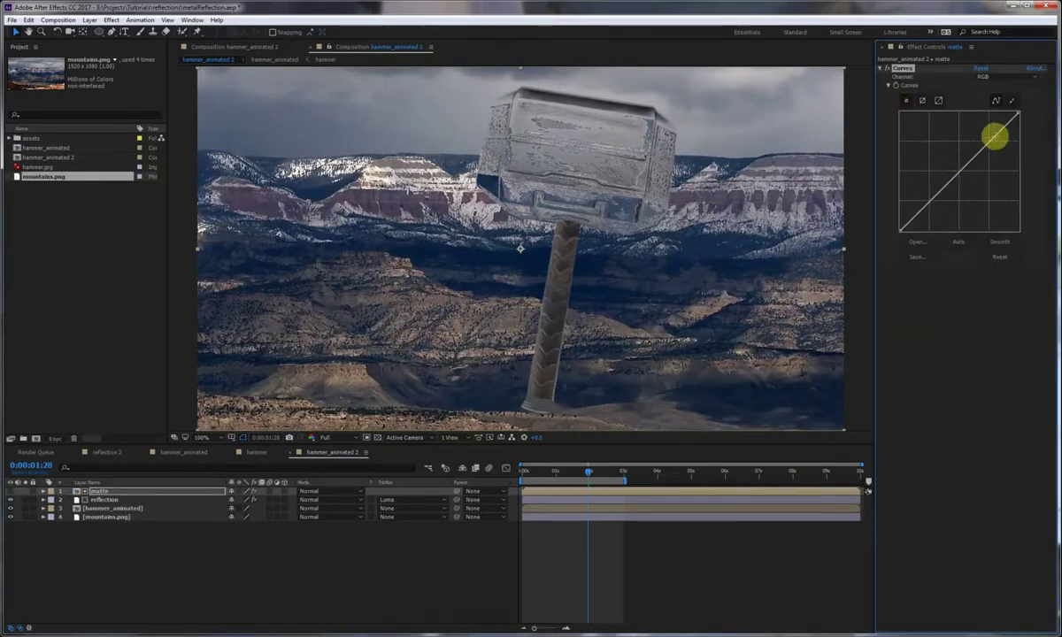
pyautogui.moveTo(987, 139); pyautogui.dragTo(985, 135)
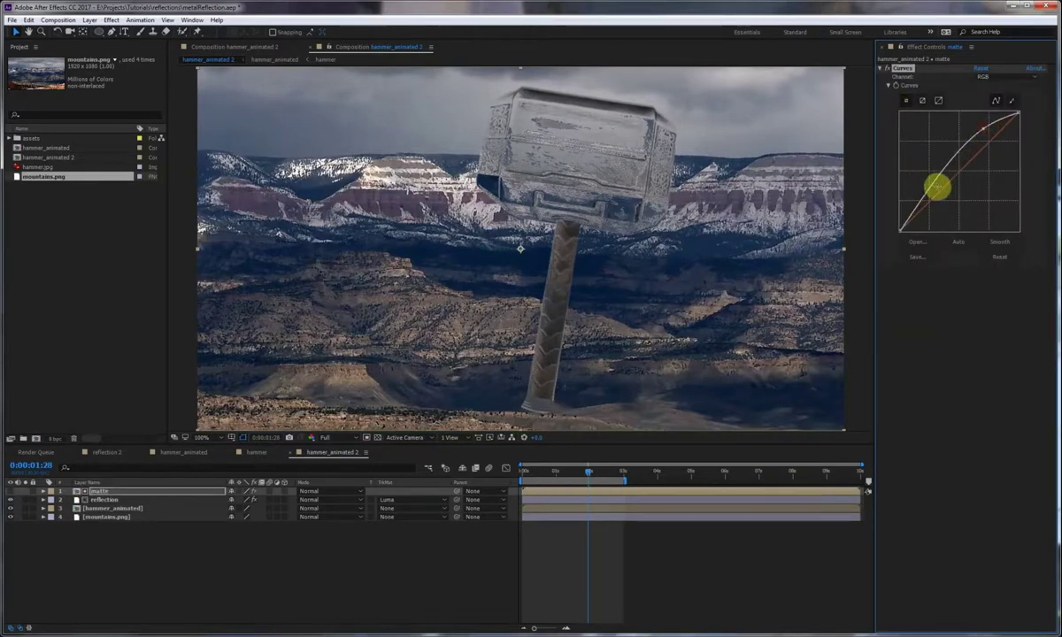
pyautogui.moveTo(924, 202); pyautogui.dragTo(938, 223)
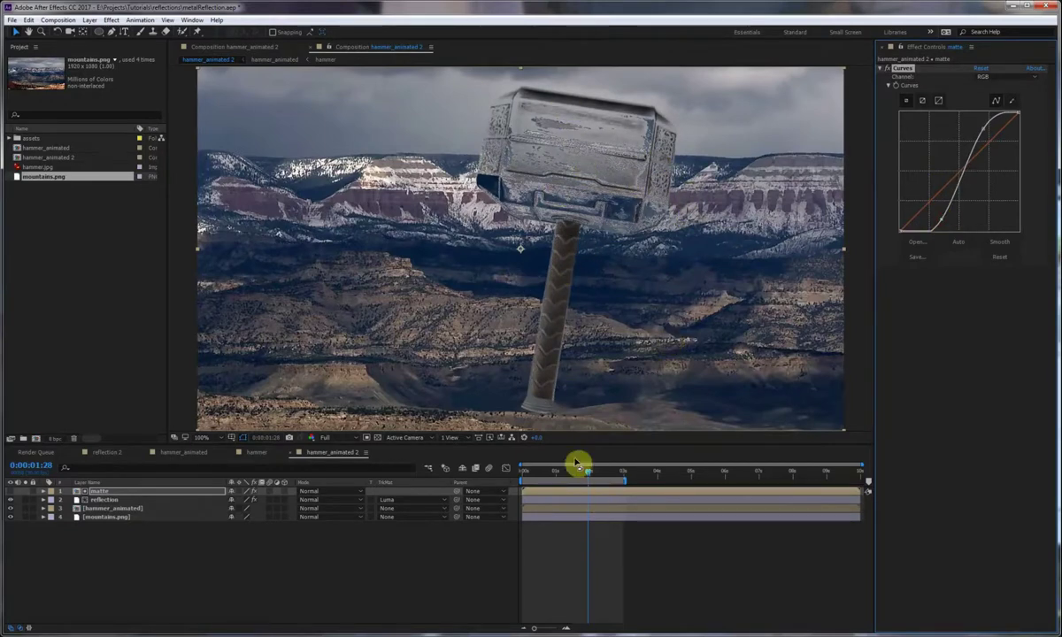
pyautogui.moveTo(589, 478); pyautogui.dragTo(567, 479)
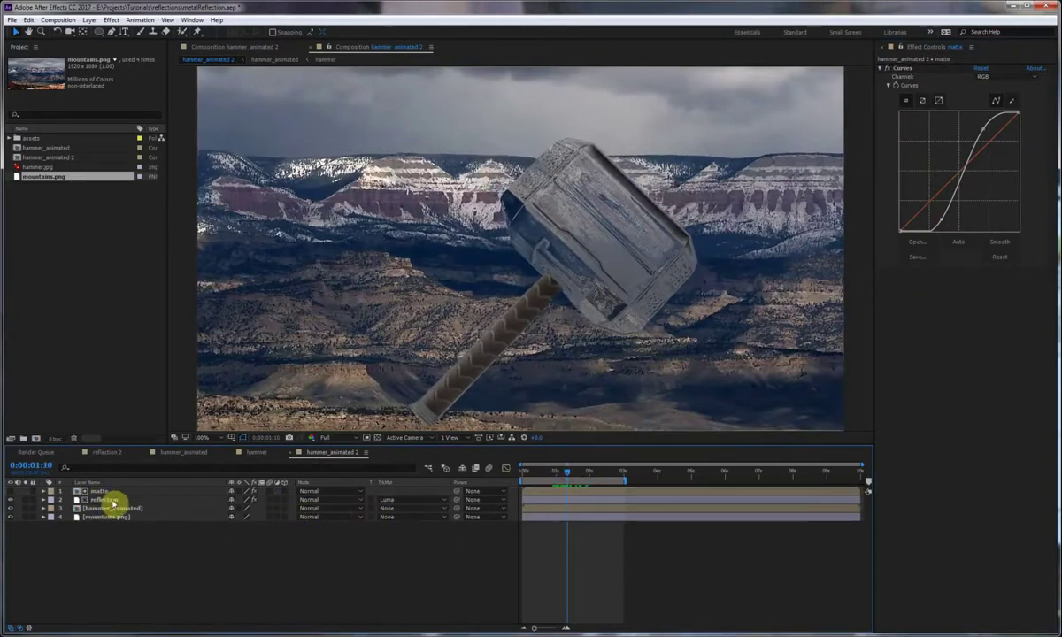
# Change the reflection layer's blending mode to Overlay.
pyautogui.click(113, 504)
pyautogui.click(333, 501)
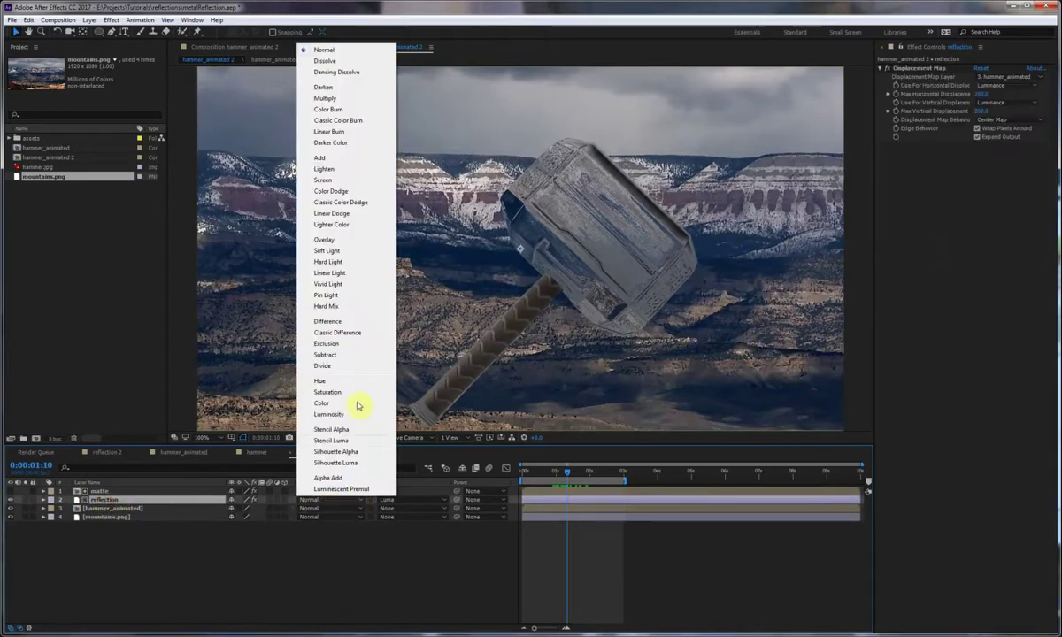
pyautogui.click(352, 241)
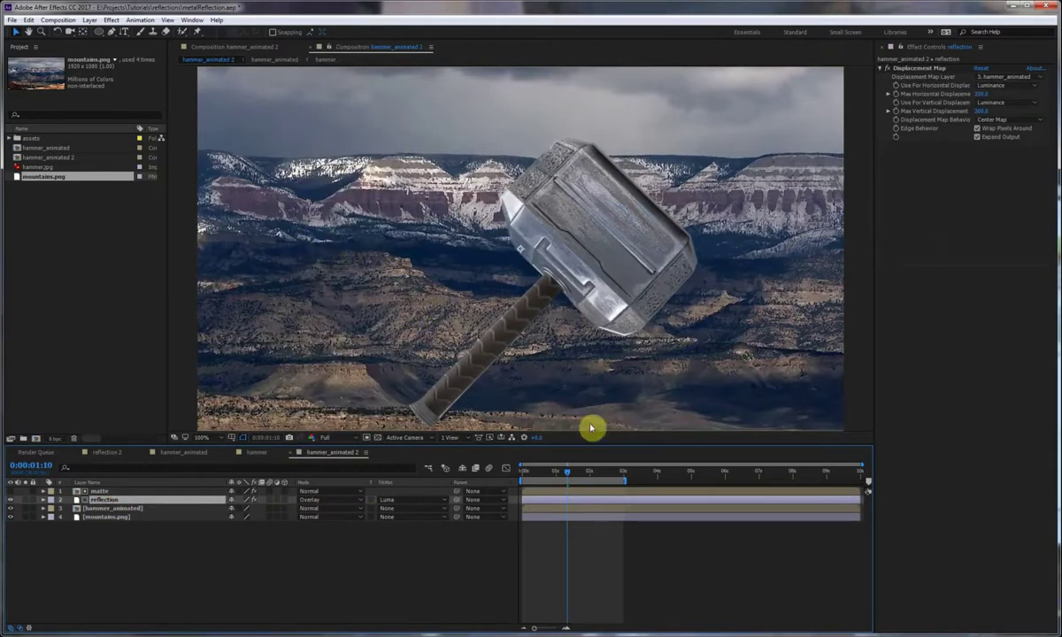
pyautogui.moveTo(568, 479)
pyautogui.mouseDown()
pyautogui.moveTo(531, 486)
pyautogui.moveTo(562, 484)
pyautogui.mouseUp()
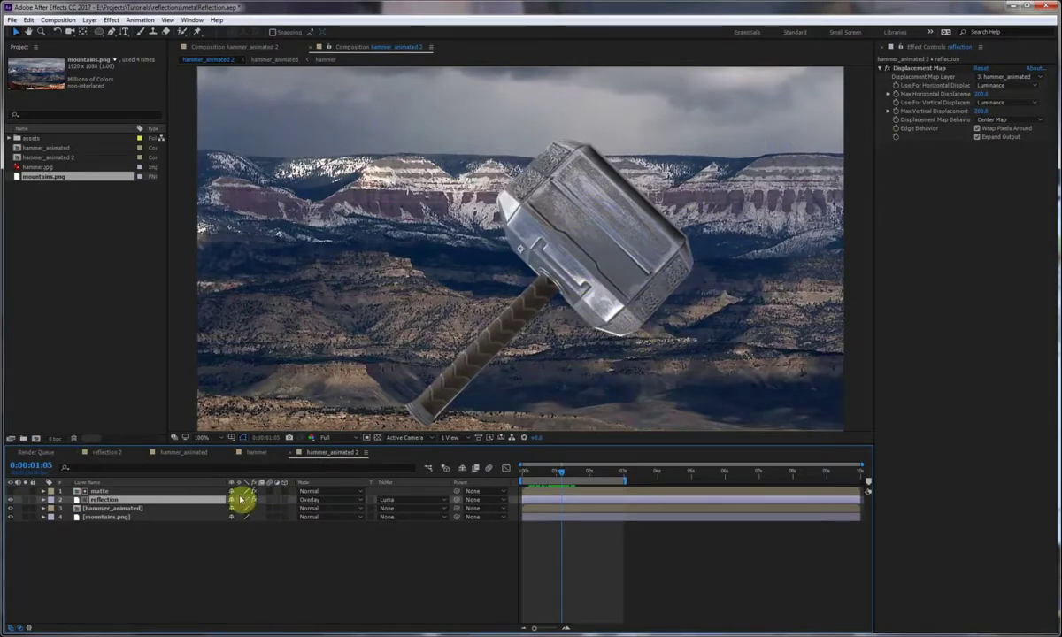
# Add a Gaussian Blur (Blurriness 15.0) to reflection, ordered above Displacement Map.
pyautogui.rightClick(946, 225)
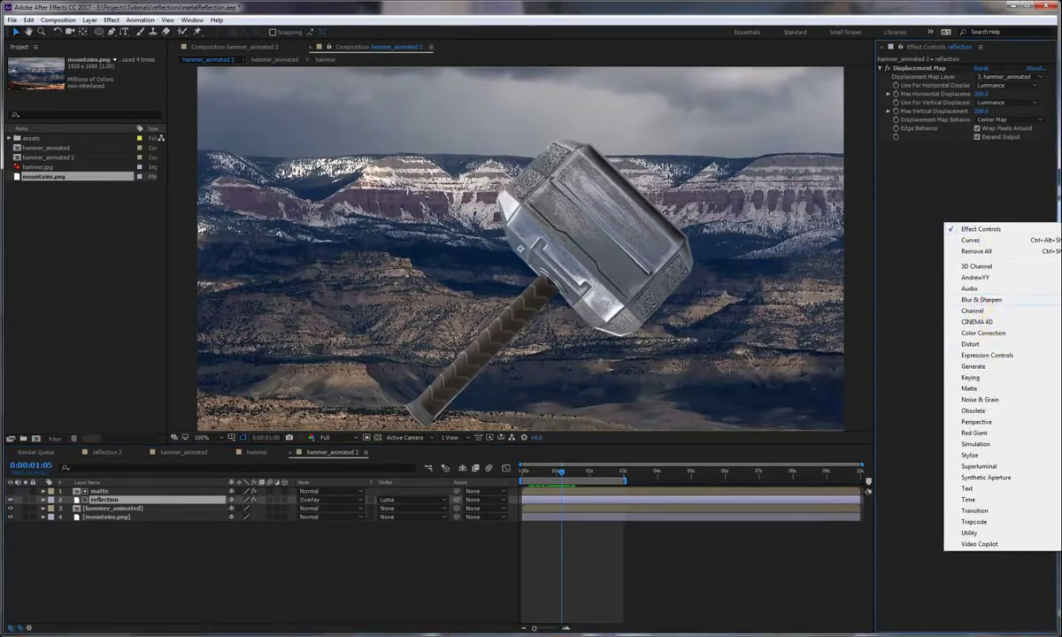
pyautogui.click(1061, 434)
pyautogui.moveTo(920, 152); pyautogui.dragTo(920, 69)
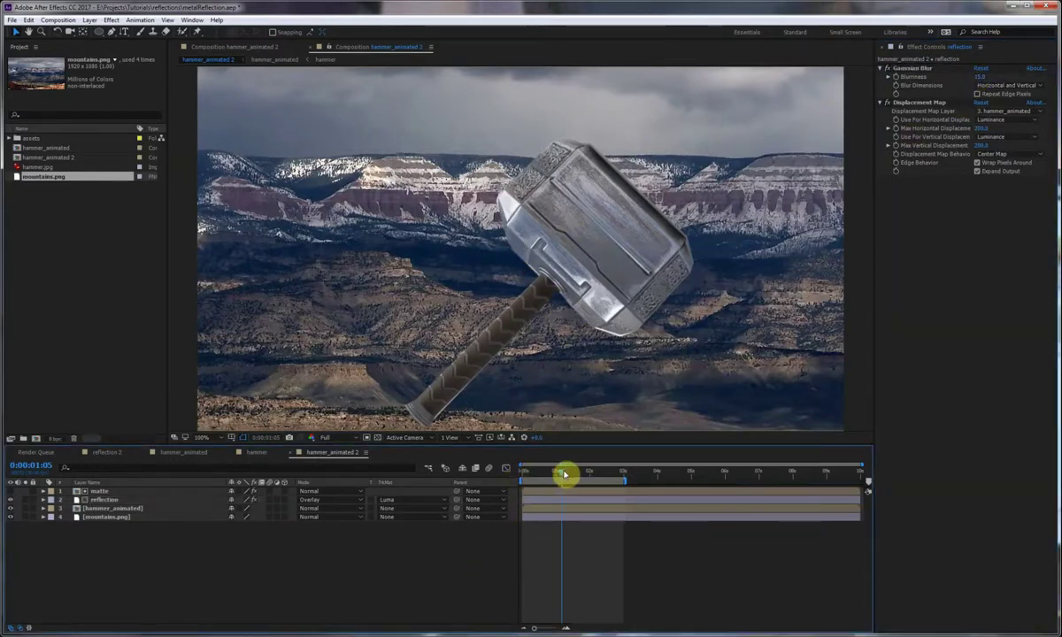
# Give mountains.png a Gaussian Blur of 16.1 Blurriness and play the composition.
pyautogui.click(123, 520)
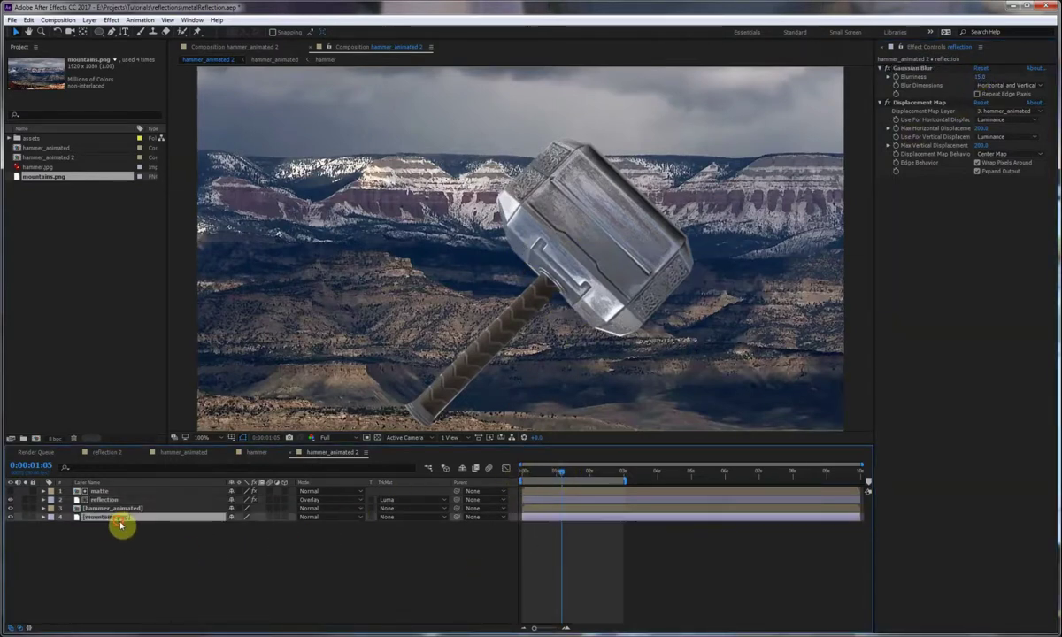
pyautogui.rightClick(938, 107)
pyautogui.click(953, 114)
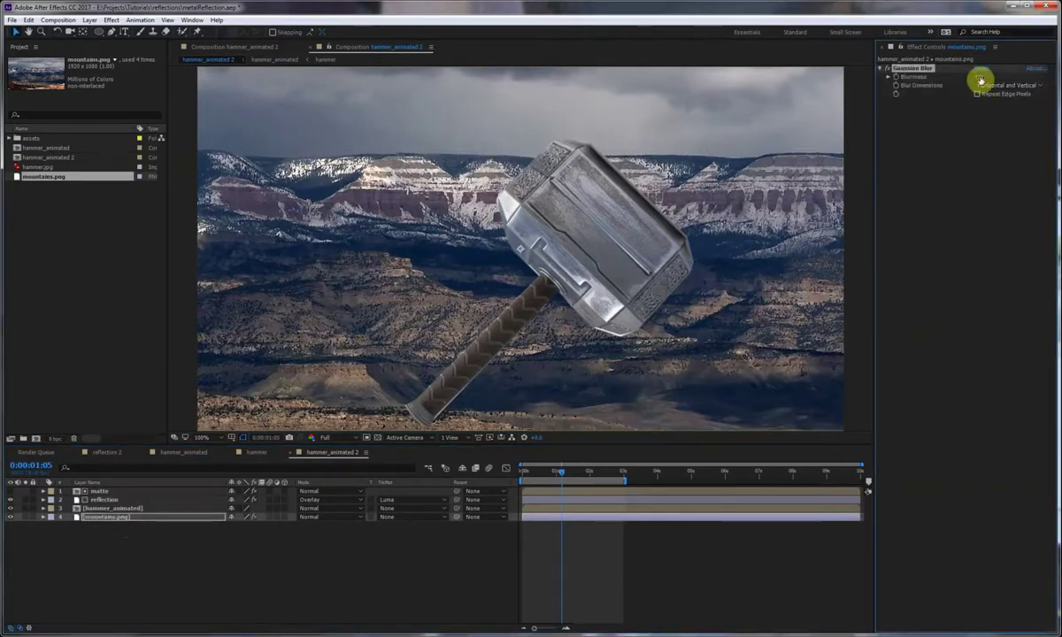
pyautogui.moveTo(977, 77); pyautogui.dragTo(979, 76)
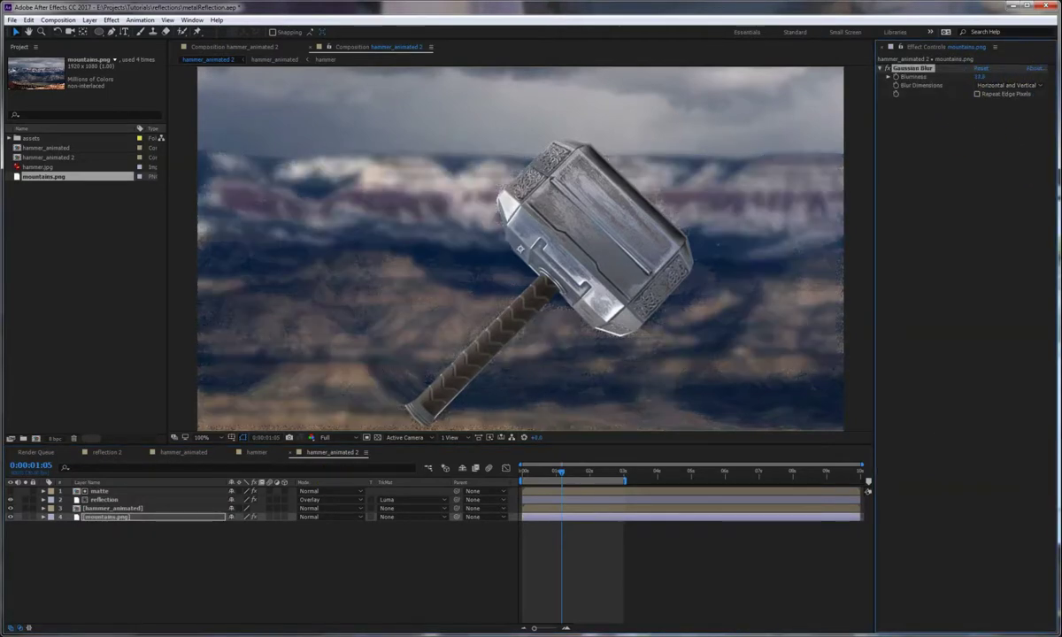
pyautogui.click(469, 564)
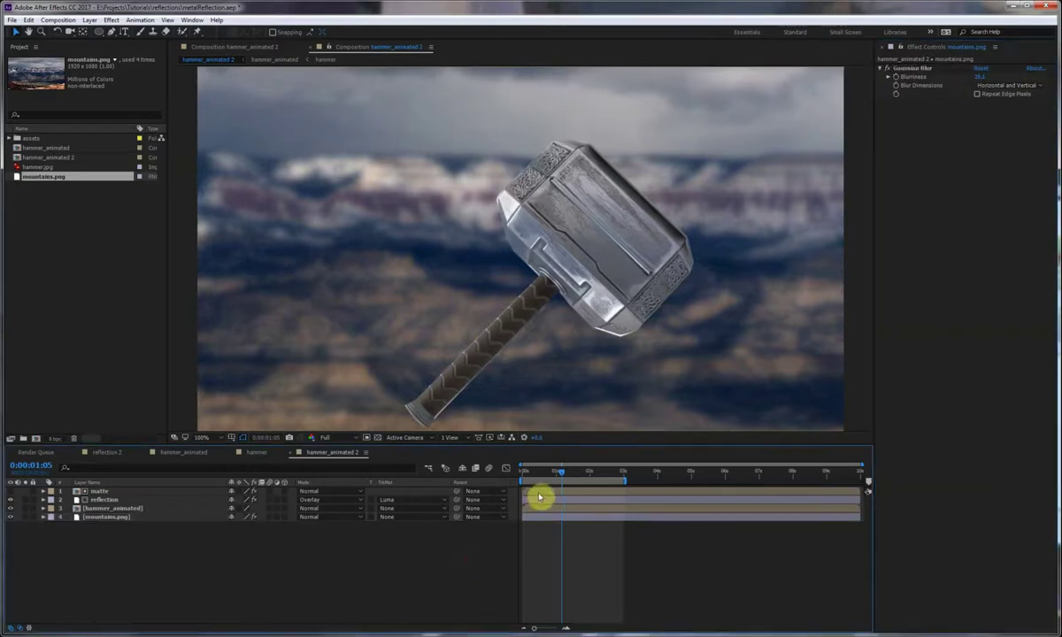
pyautogui.press('space')
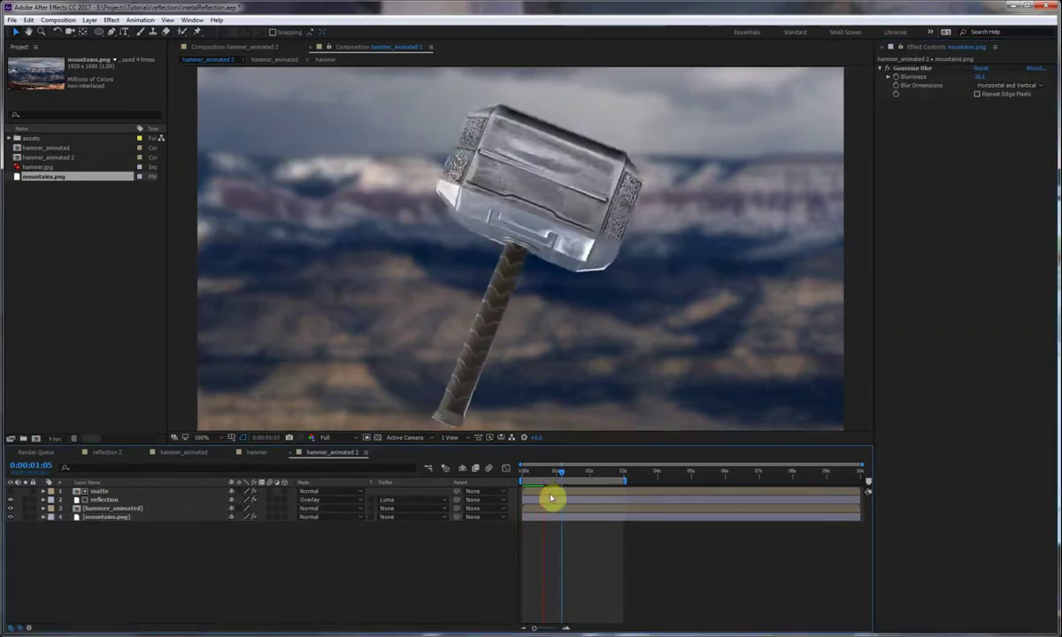